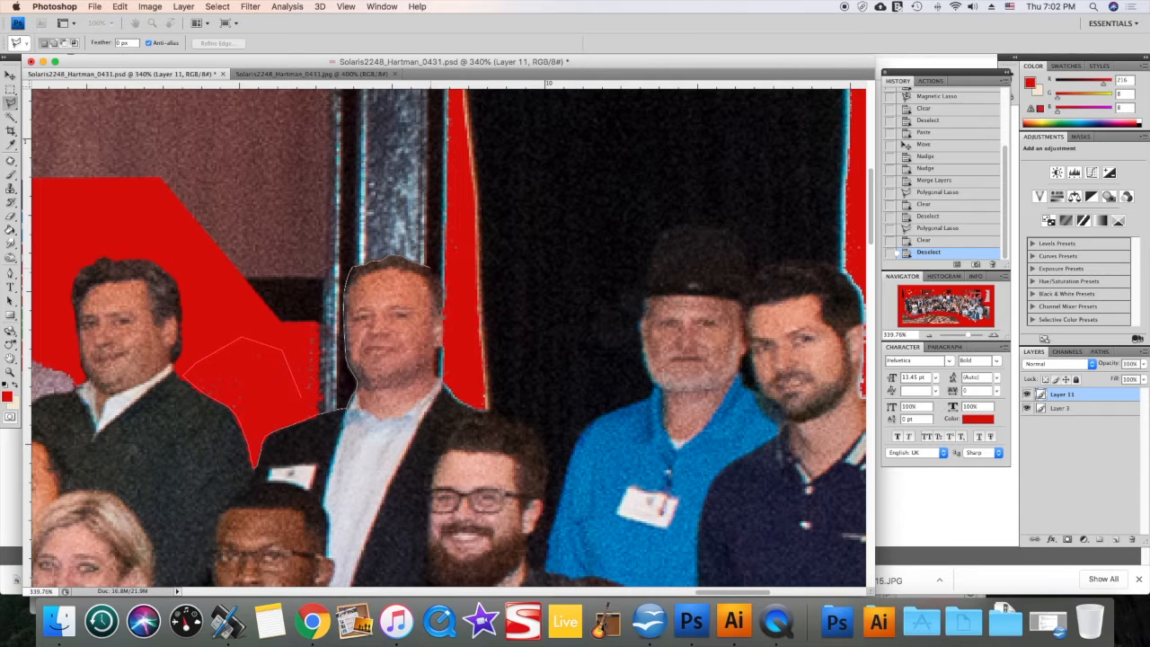
# Step: Finish the Polygonal Lasso outline around the dark-suited man's head, clear the enclosed background on Layer 11, and deselect
pyautogui.click(446, 270)
pyautogui.click(514, 243)
pyautogui.click(351, 151)
pyautogui.click(244, 204)
pyautogui.click(215, 311)
pyautogui.click(301, 347)
pyautogui.click(302, 396)
pyautogui.press('BackSpace')
pyautogui.press('super+d')
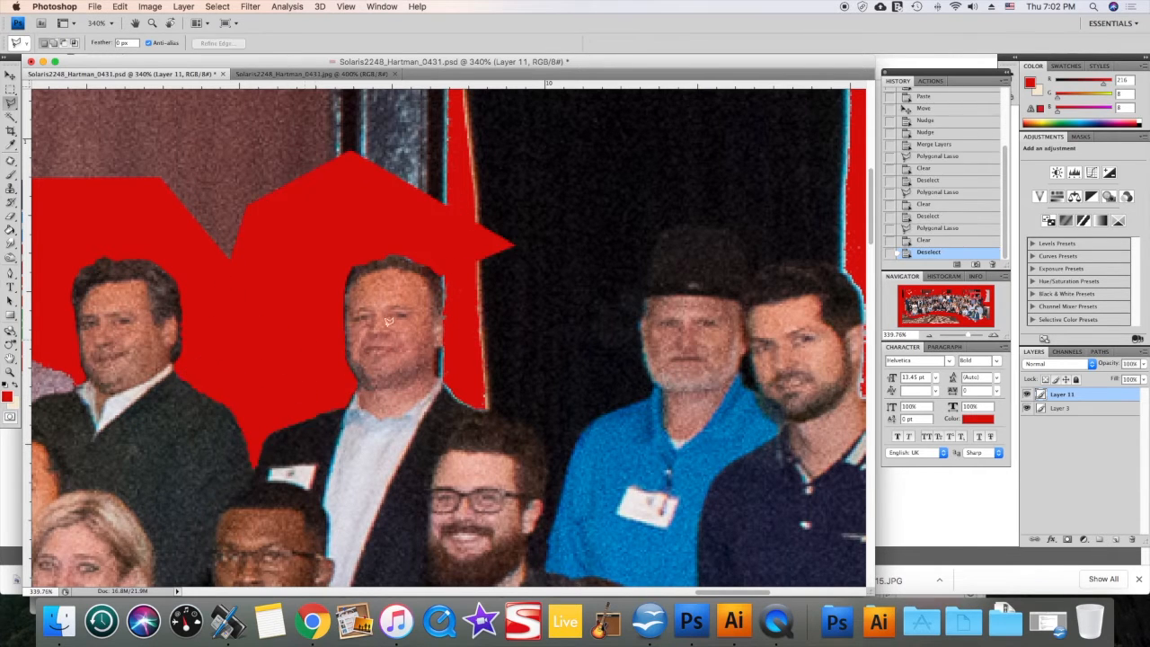
# Step: Review the whole group cutout against the red background, hiding and reshowing Layer 3
pyautogui.click(929, 336)
pyautogui.click(929, 336)
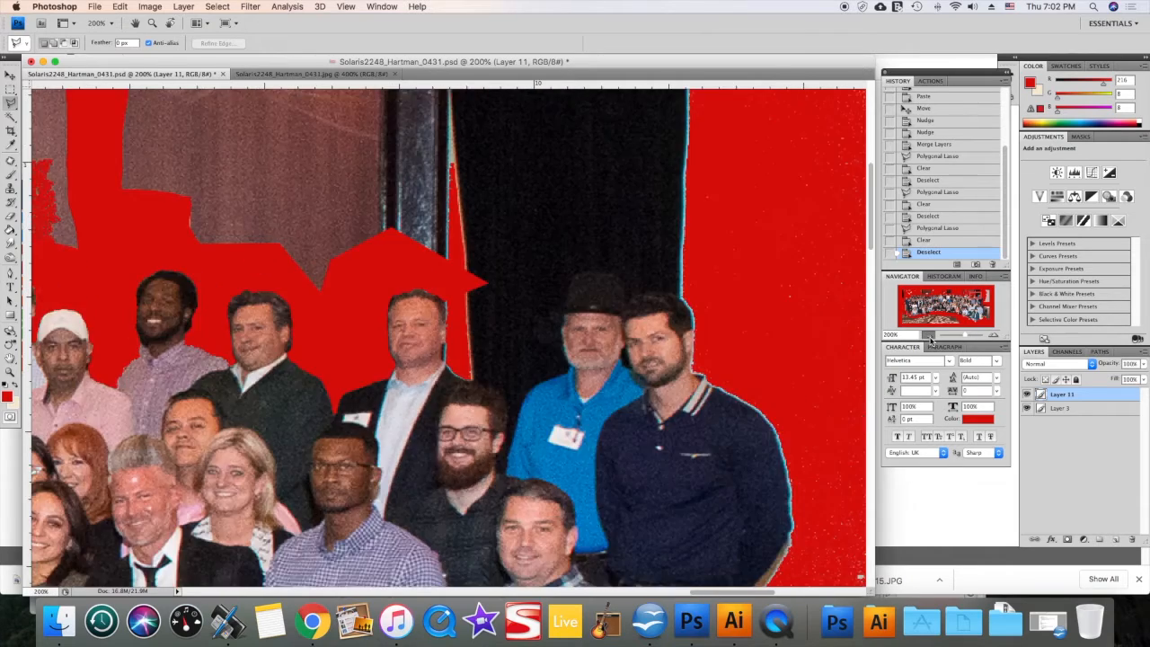
pyautogui.click(929, 336)
pyautogui.click(930, 336)
pyautogui.click(929, 336)
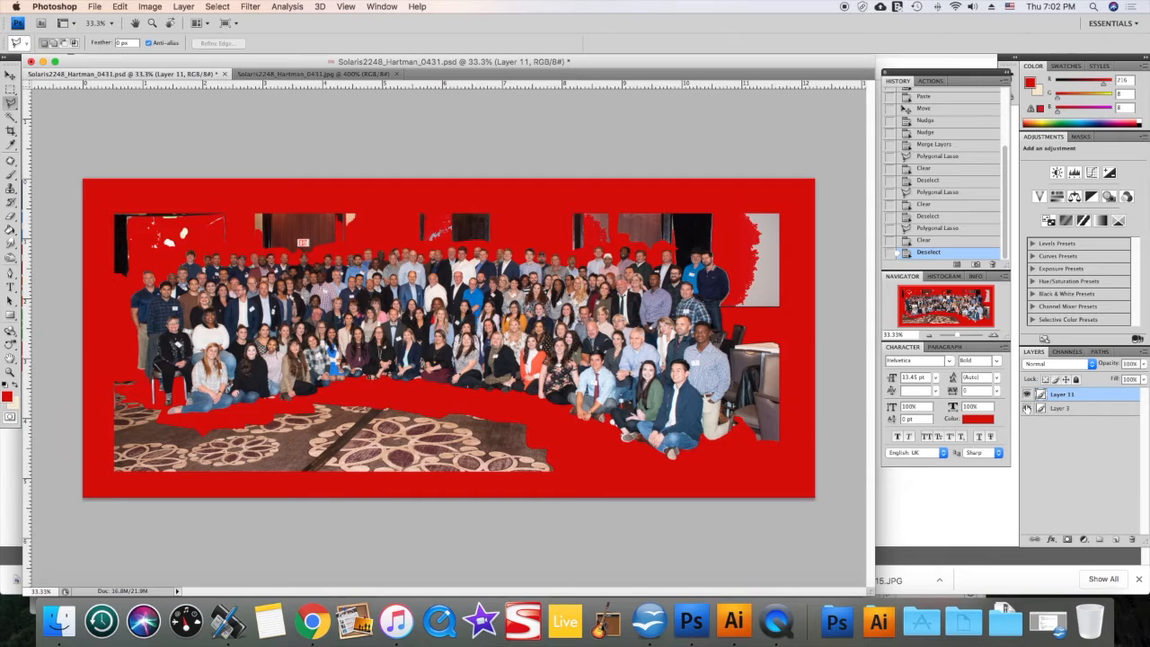
pyautogui.click(1027, 408)
pyautogui.click(1027, 408)
# Step: Compare the cutout with the original JPG photo, both as a whole and around the back-row men at the right end
pyautogui.click(293, 74)
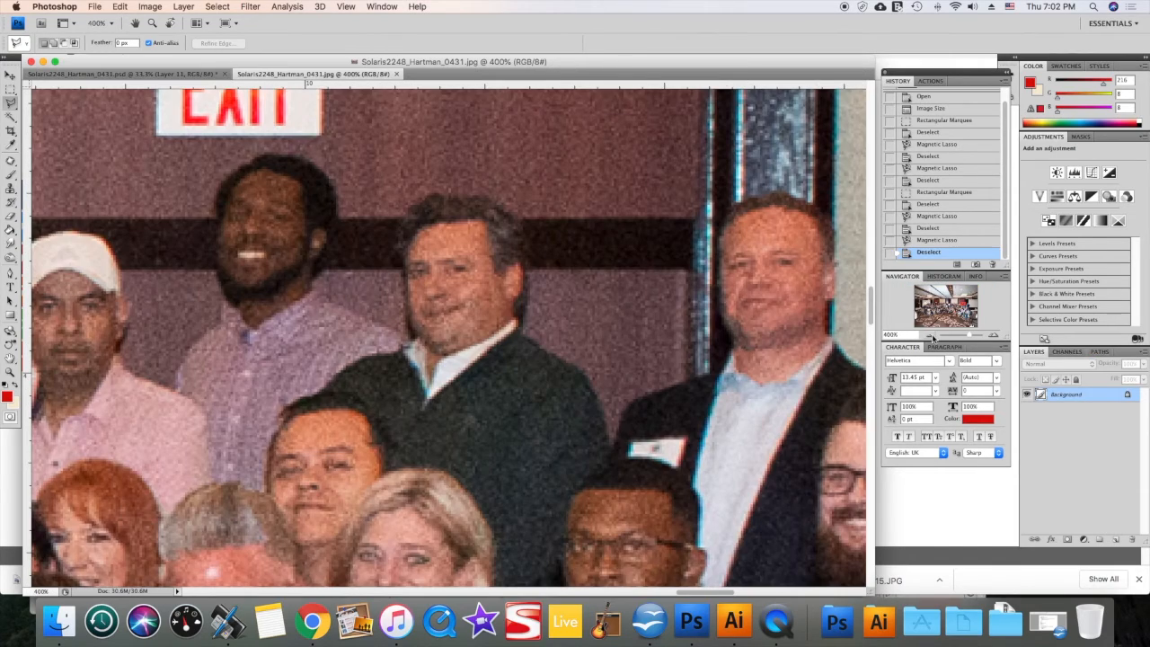
pyautogui.click(931, 337)
pyautogui.click(931, 336)
pyautogui.click(931, 336)
pyautogui.click(931, 336)
pyautogui.click(932, 336)
pyautogui.click(931, 336)
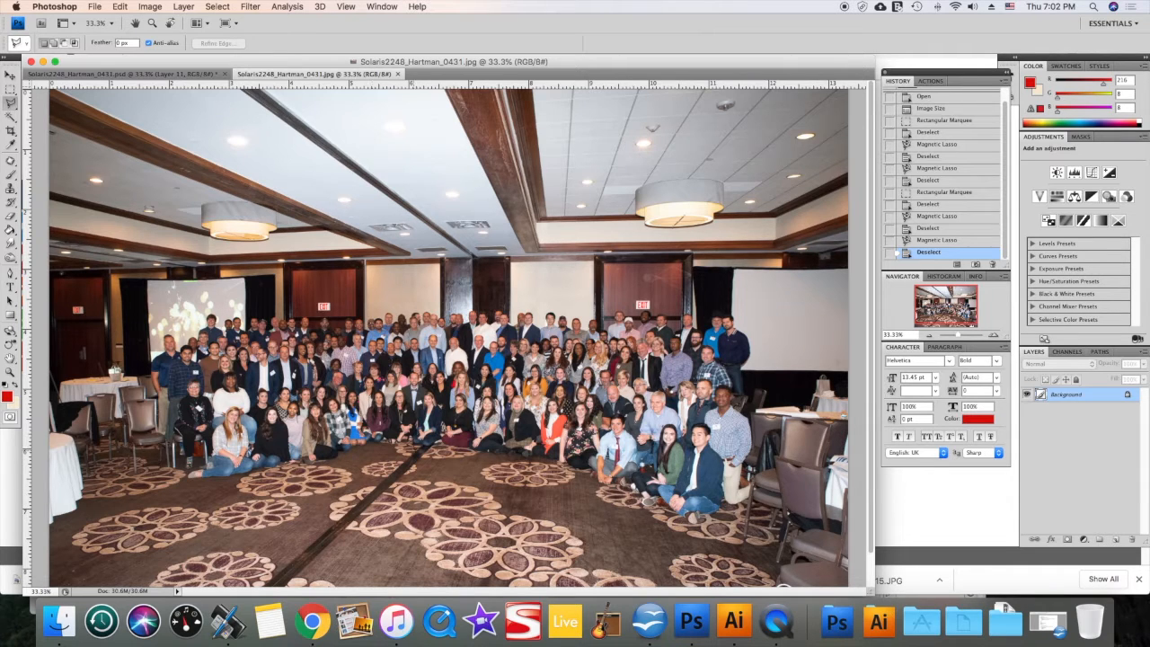
pyautogui.click(195, 74)
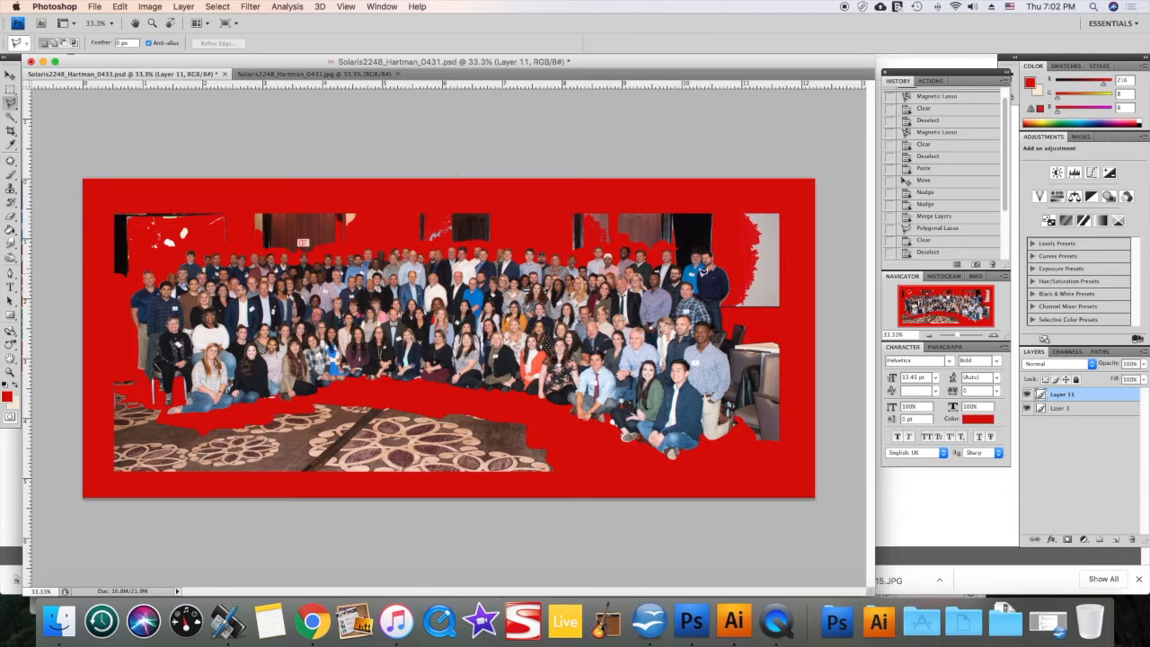
pyautogui.press('z')
pyautogui.moveTo(644, 230); pyautogui.dragTo(769, 302)
pyautogui.click(348, 75)
pyautogui.moveTo(582, 311); pyautogui.dragTo(774, 370)
pyautogui.click(126, 74)
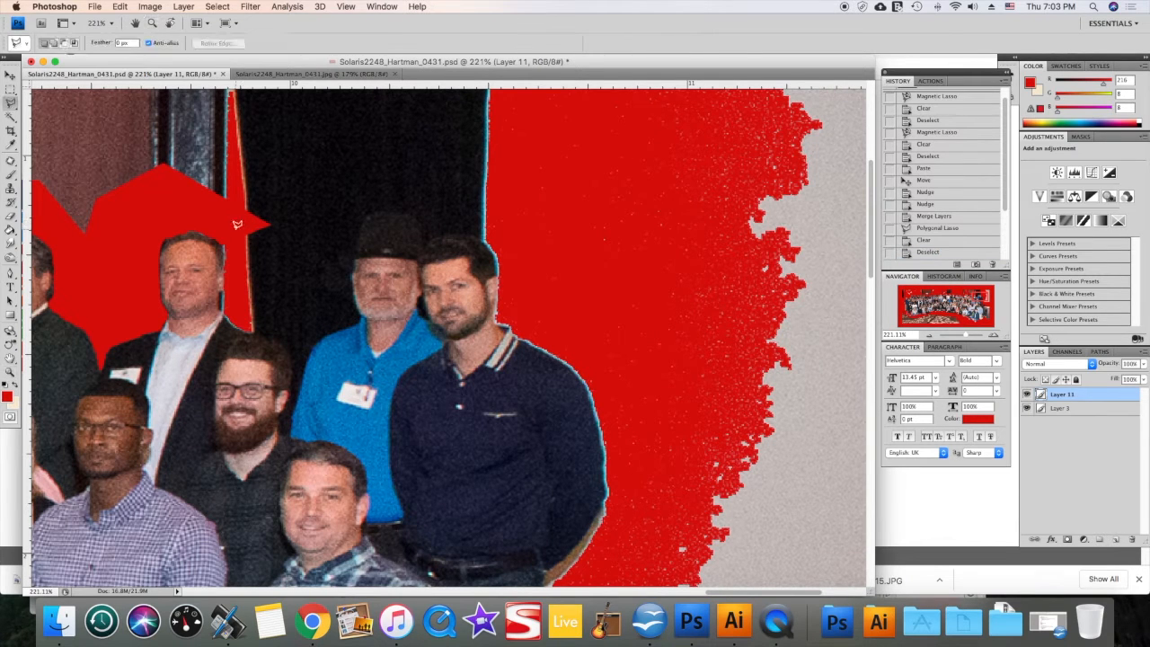
# Step: Outline the wall strip and curtain beside the dark-suited man's head and shoulder with the Polygonal Lasso, clear it, and deselect
pyautogui.moveTo(137, 203); pyautogui.dragTo(565, 354)
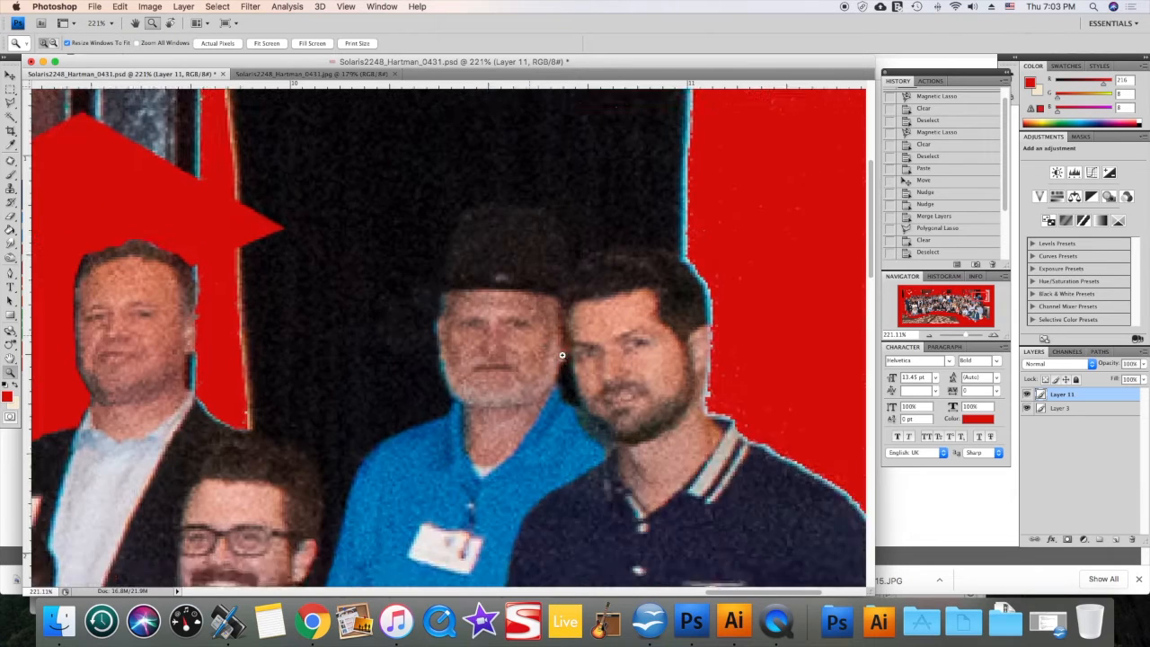
pyautogui.press('l')
pyautogui.click(183, 237)
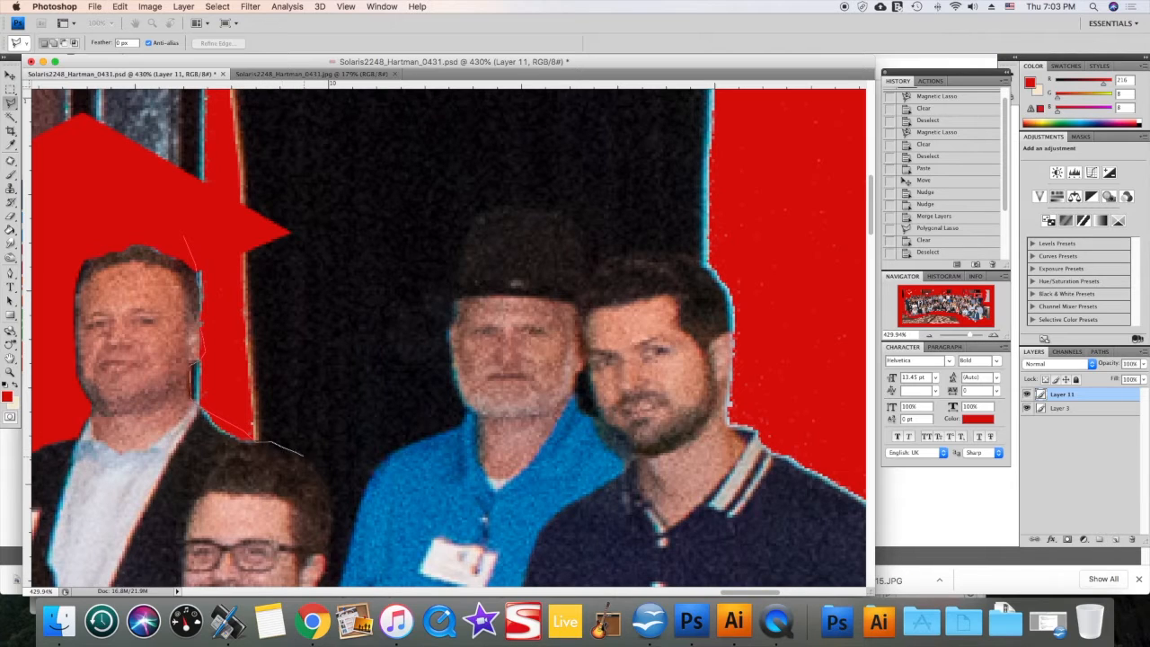
pyautogui.click(342, 448)
pyautogui.click(376, 232)
pyautogui.click(373, 161)
pyautogui.click(176, 117)
pyautogui.click(140, 145)
pyautogui.click(140, 183)
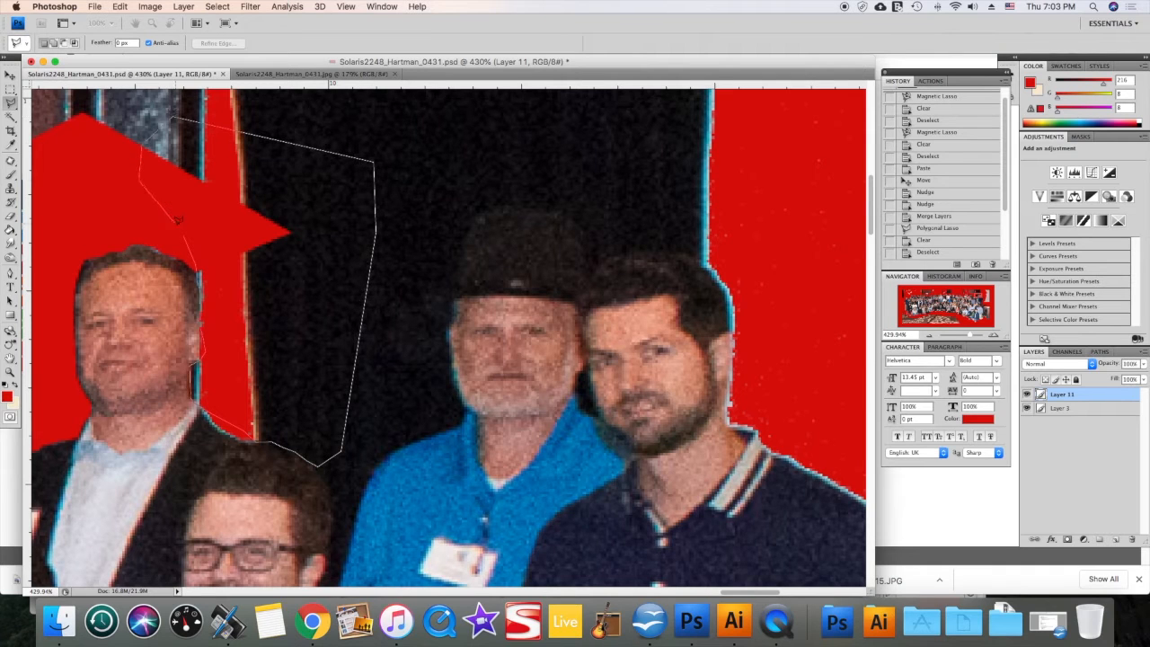
pyautogui.click(184, 238)
pyautogui.press('BackSpace')
pyautogui.press('super+d')
# Step: Select the dark gap between the bearded man with glasses and the man in the blue polo, clear it, and deselect
pyautogui.press('space')
pyautogui.moveTo(398, 347)
pyautogui.mouseDown()
pyautogui.moveTo(320, 306)
pyautogui.moveTo(314, 239)
pyautogui.mouseUp()
pyautogui.click(227, 277)
pyautogui.click(234, 351)
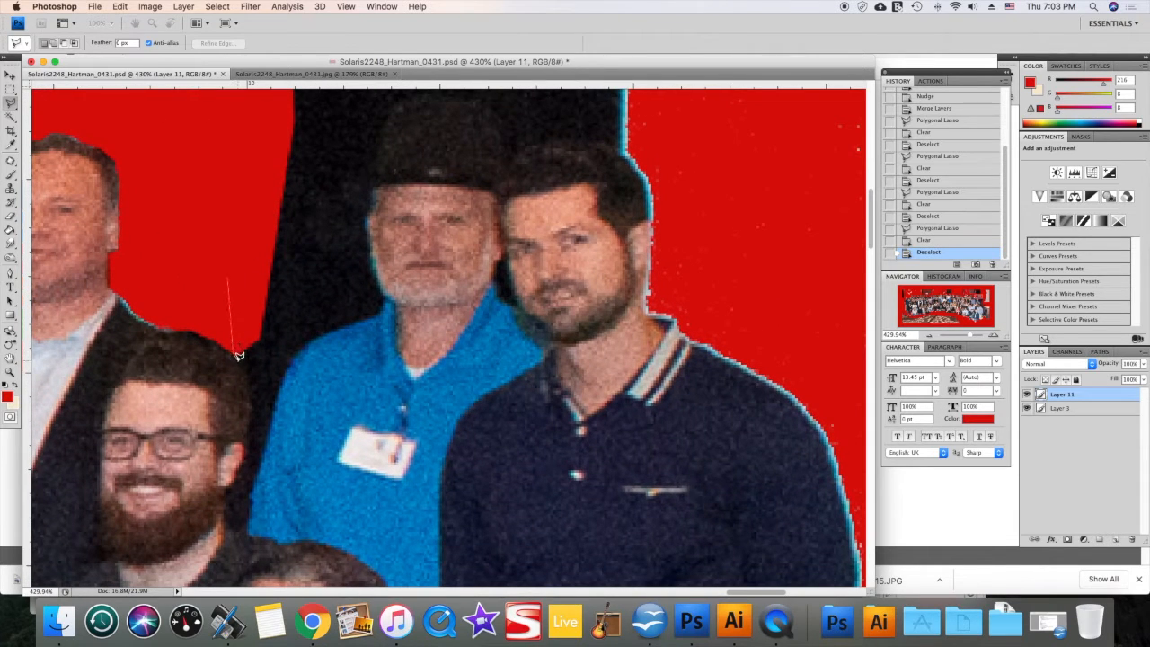
pyautogui.click(246, 371)
pyautogui.click(250, 383)
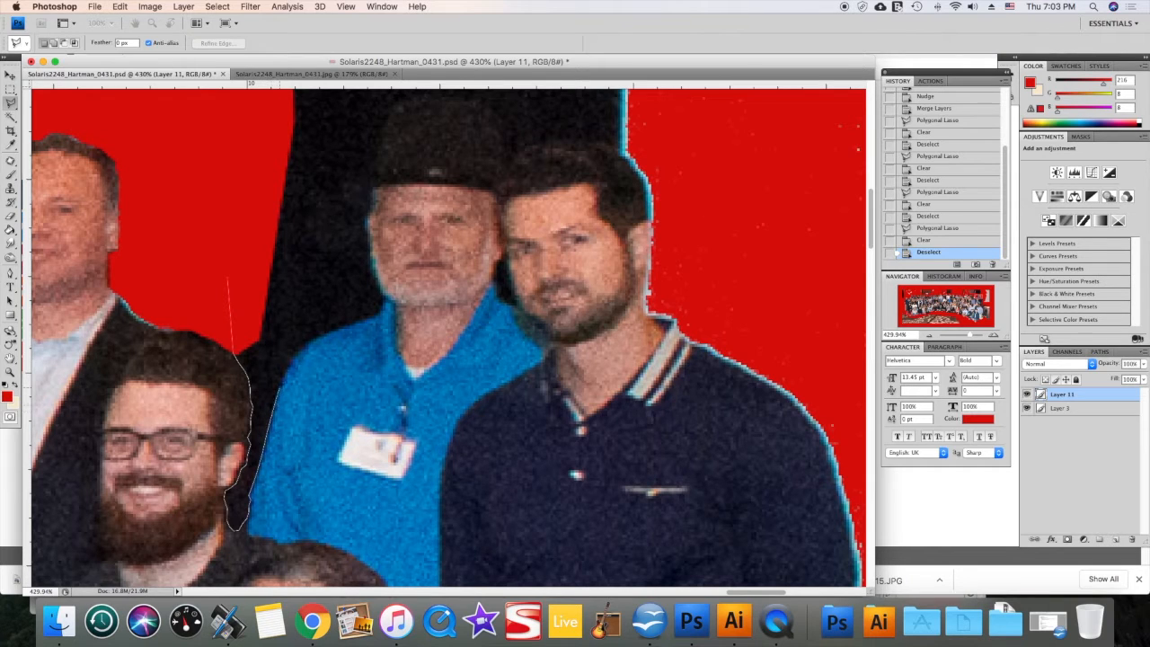
pyautogui.click(314, 271)
pyautogui.click(248, 212)
pyautogui.click(230, 270)
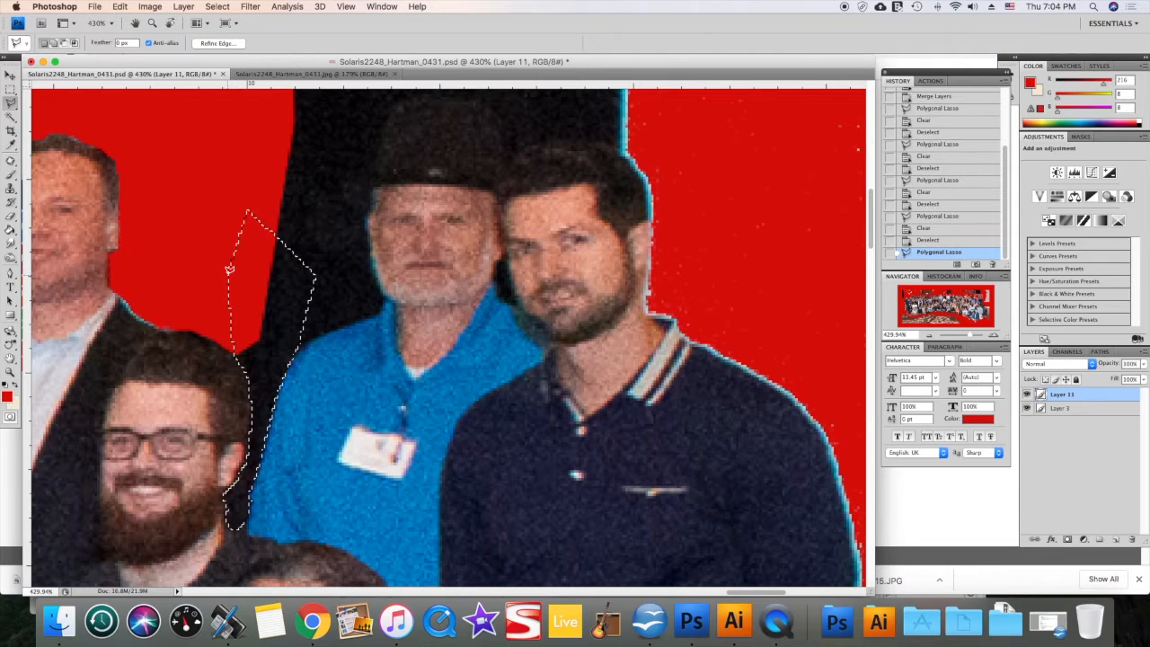
pyautogui.press('Delete')
pyautogui.press('super+d')
# Step: Trace the curtain along the blue polo's shoulder and the hatted man's face with the Magnetic Lasso, clear it, and deselect
pyautogui.moveTo(14, 106)
pyautogui.mouseDown()
pyautogui.moveTo(62, 124)
pyautogui.moveTo(51, 125)
pyautogui.mouseUp()
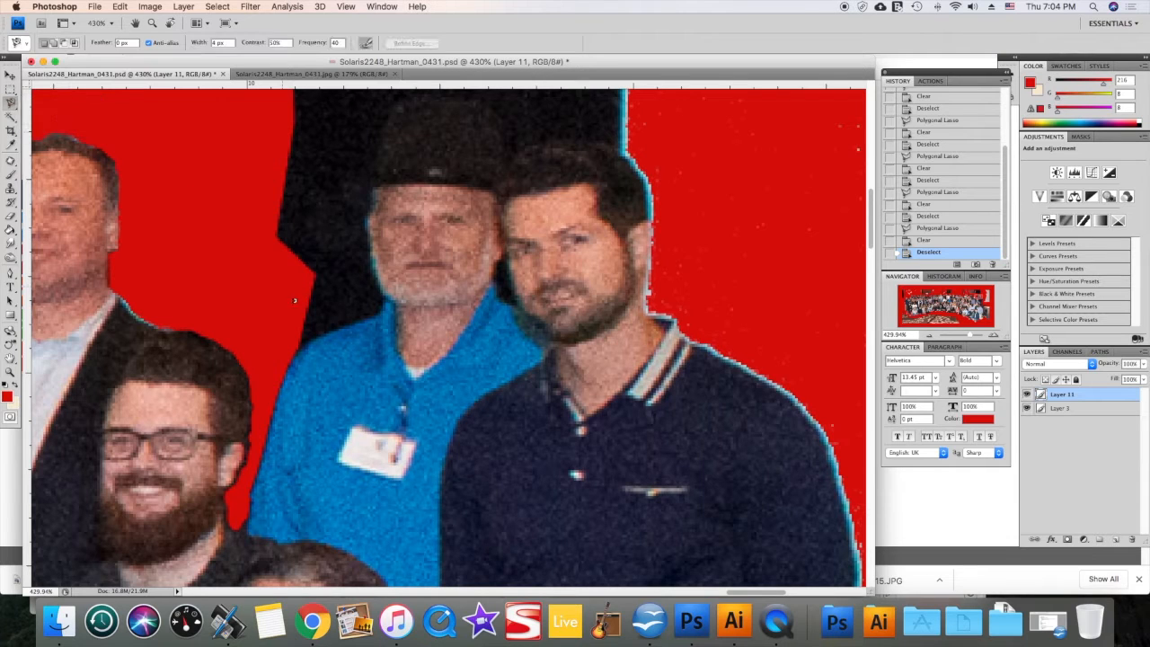
pyautogui.click(282, 359)
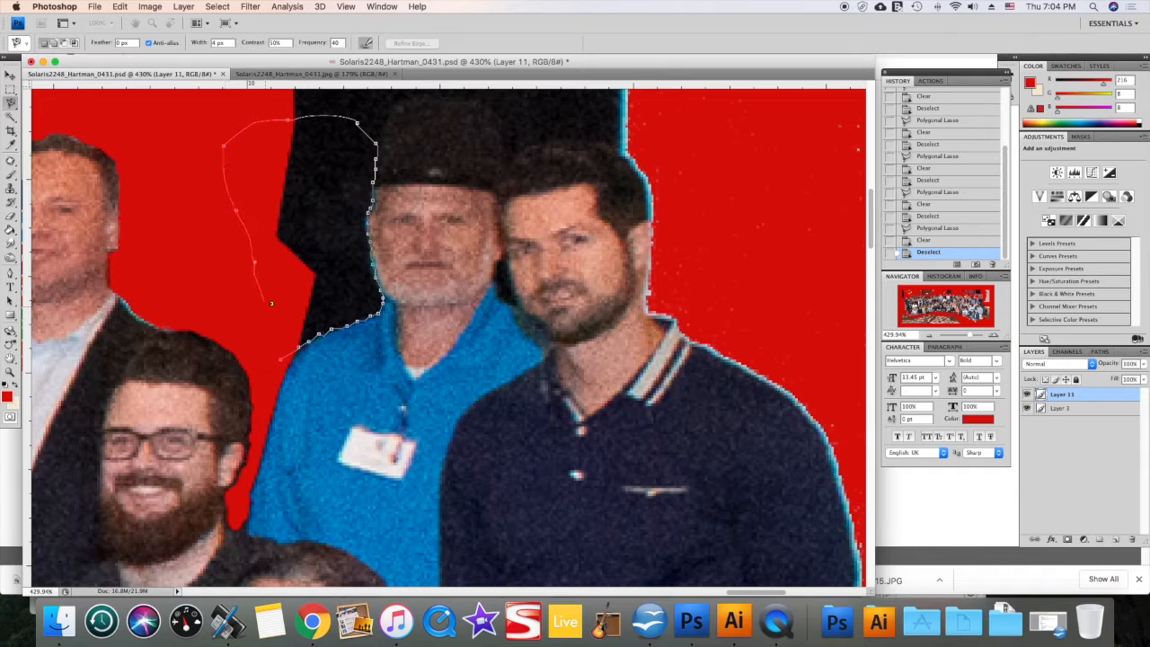
pyautogui.click(282, 358)
pyautogui.press('Delete')
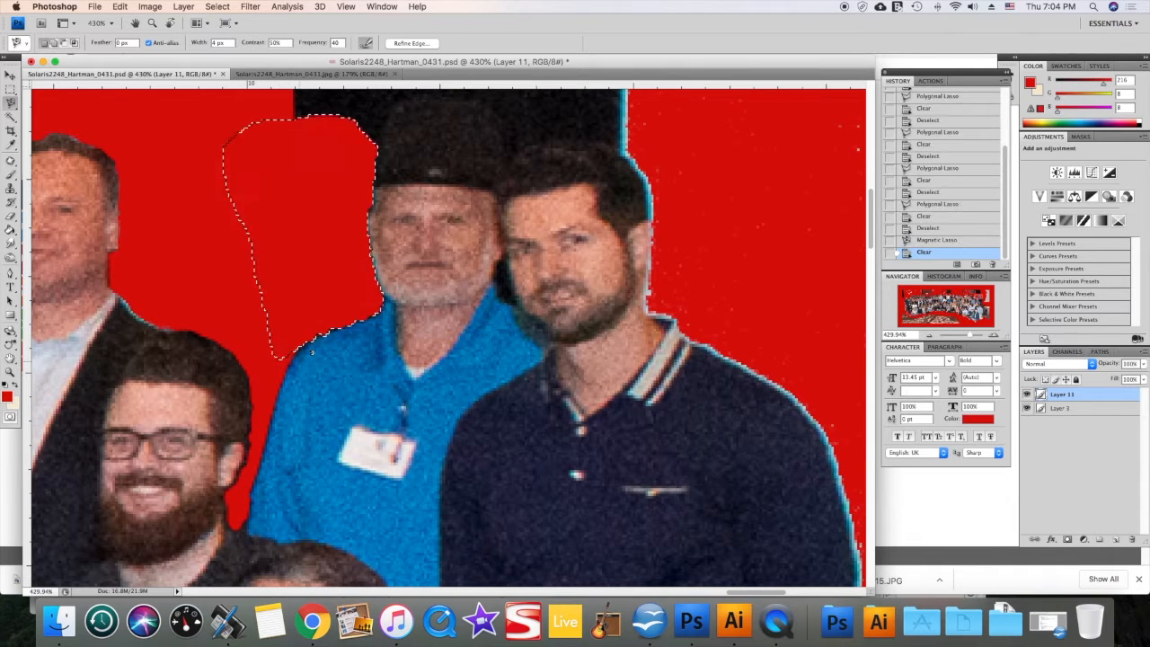
pyautogui.hotkey('ctrl', 'd')
# Step: Examine the black hat's outline against the dark curtain in the original JPG at 400% zoom
pyautogui.press('h')
pyautogui.moveTo(367, 290); pyautogui.dragTo(285, 371)
pyautogui.click(296, 75)
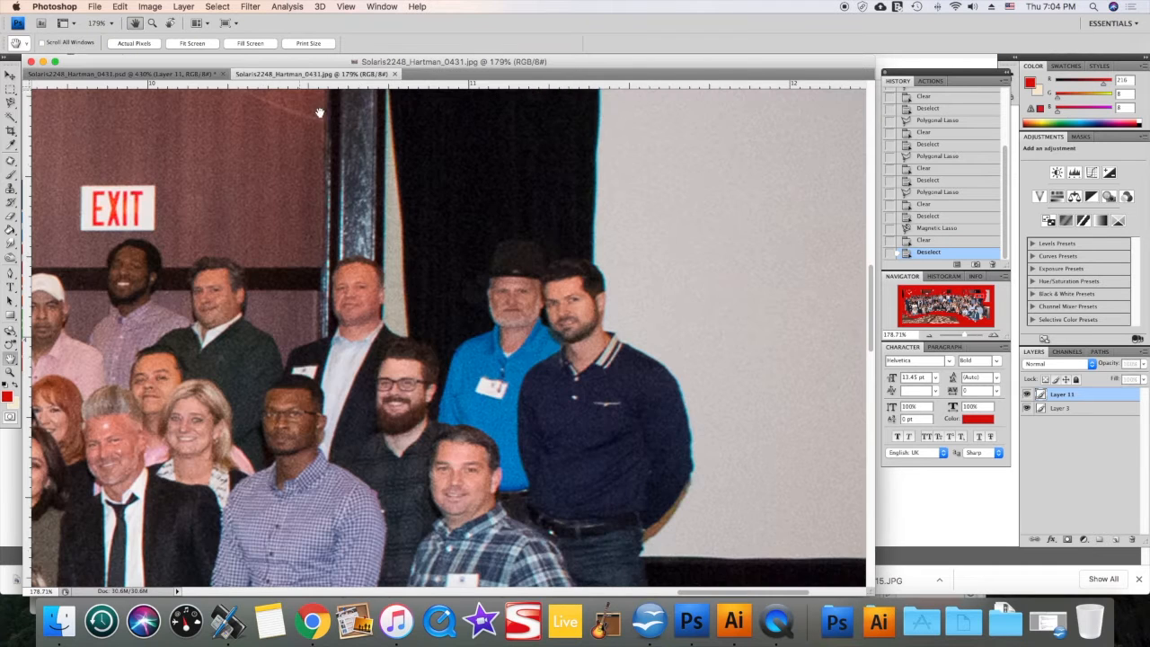
pyautogui.press('z')
pyautogui.click(543, 272)
pyautogui.click(470, 341)
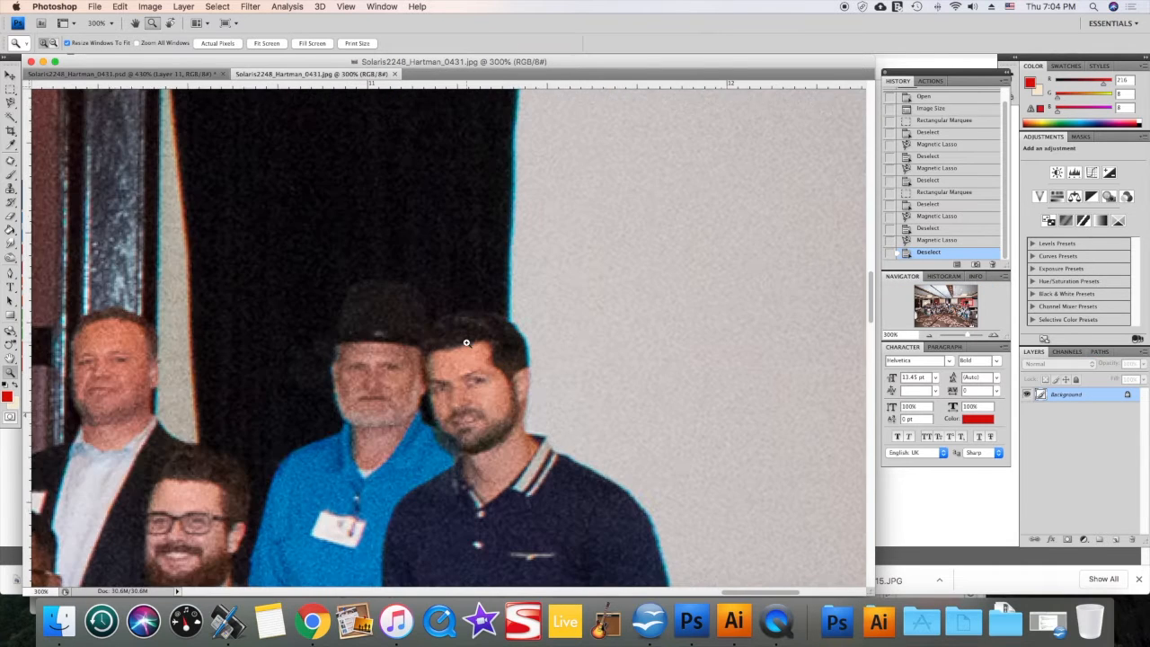
pyautogui.click(352, 368)
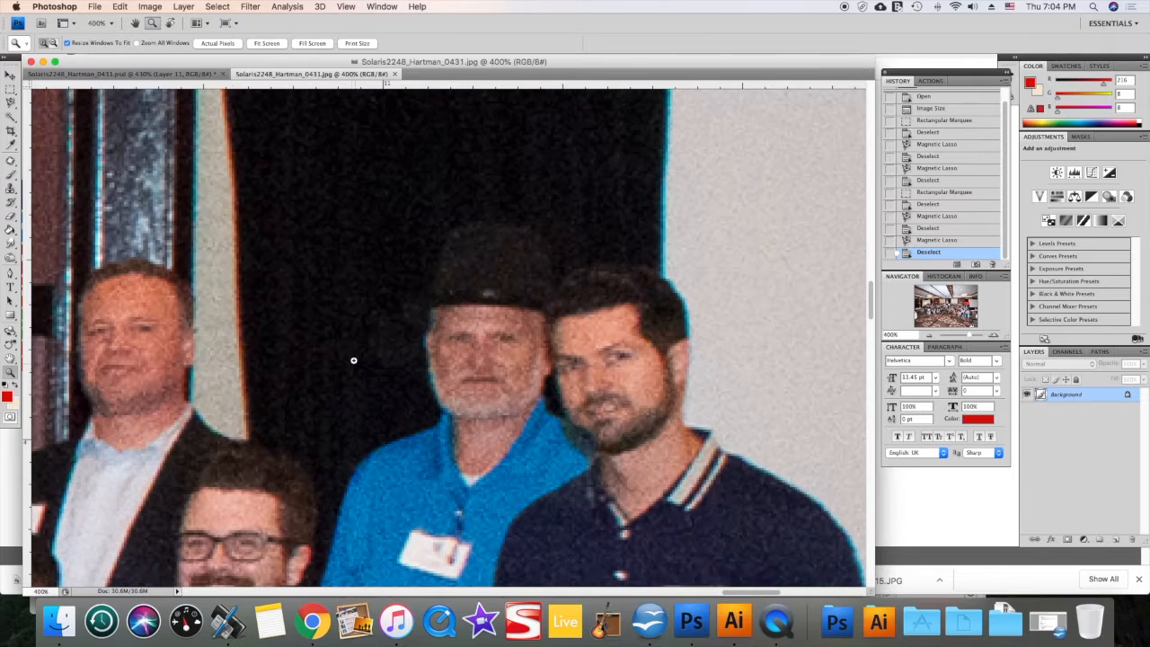
pyautogui.click(10, 74)
pyautogui.click(149, 74)
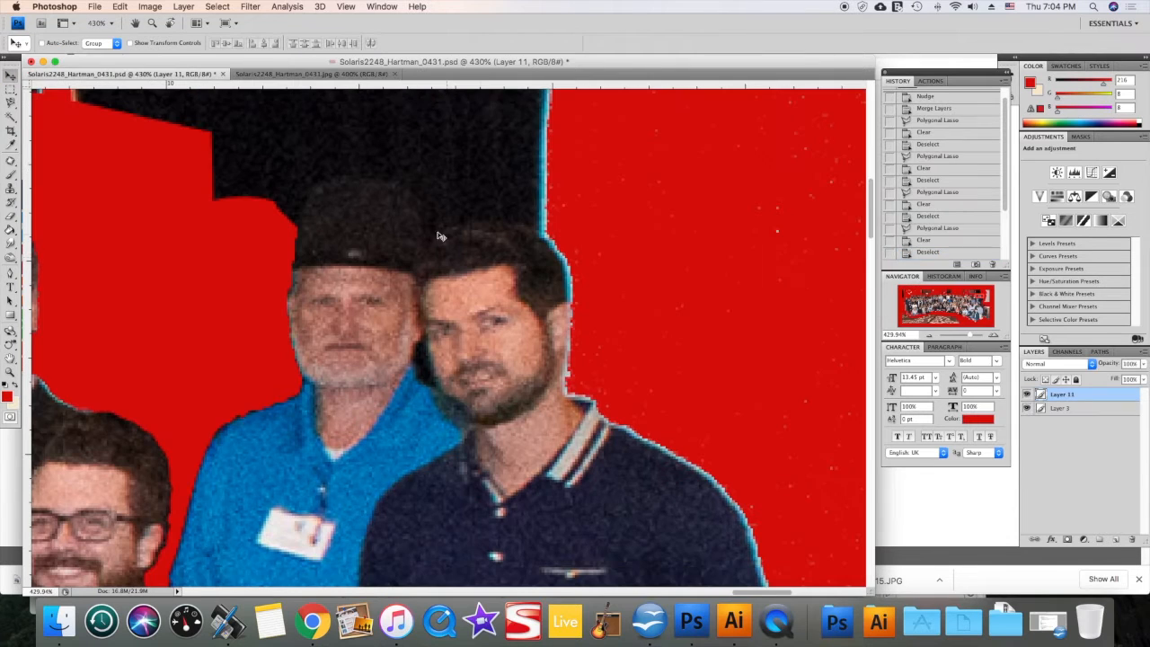
# Step: Draw a freehand Lasso selection of the dark curtain around the black hat, clear it, and deselect
pyautogui.press('l')
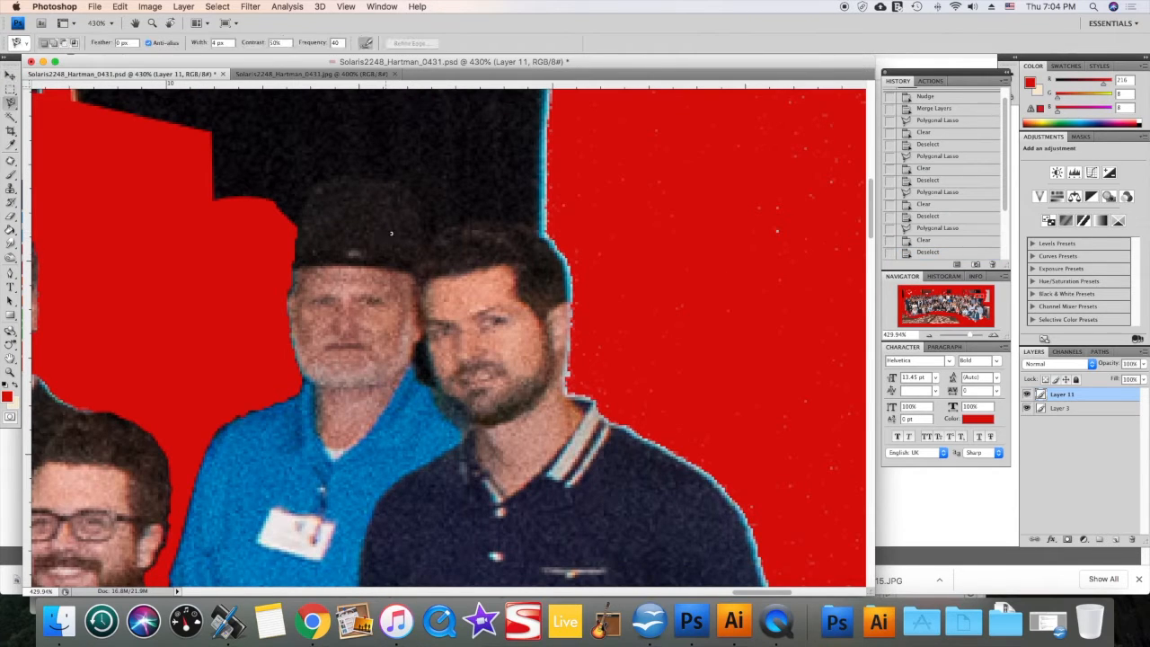
pyautogui.moveTo(11, 102); pyautogui.dragTo(52, 113)
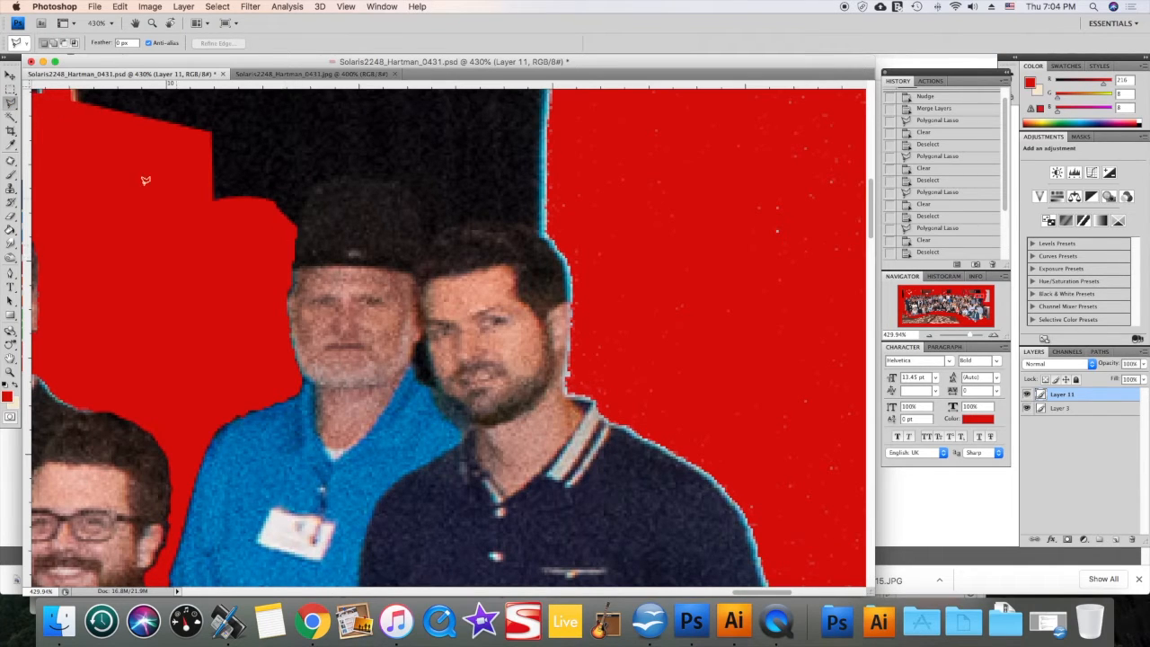
pyautogui.moveTo(11, 102); pyautogui.dragTo(46, 106)
pyautogui.moveTo(444, 216)
pyautogui.mouseDown()
pyautogui.moveTo(501, 165)
pyautogui.moveTo(602, 148)
pyautogui.moveTo(550, 122)
pyautogui.moveTo(451, 108)
pyautogui.moveTo(154, 130)
pyautogui.moveTo(182, 238)
pyautogui.mouseUp()
pyautogui.moveTo(260, 250); pyautogui.dragTo(284, 257)
pyautogui.press('Delete')
pyautogui.press('super+d')
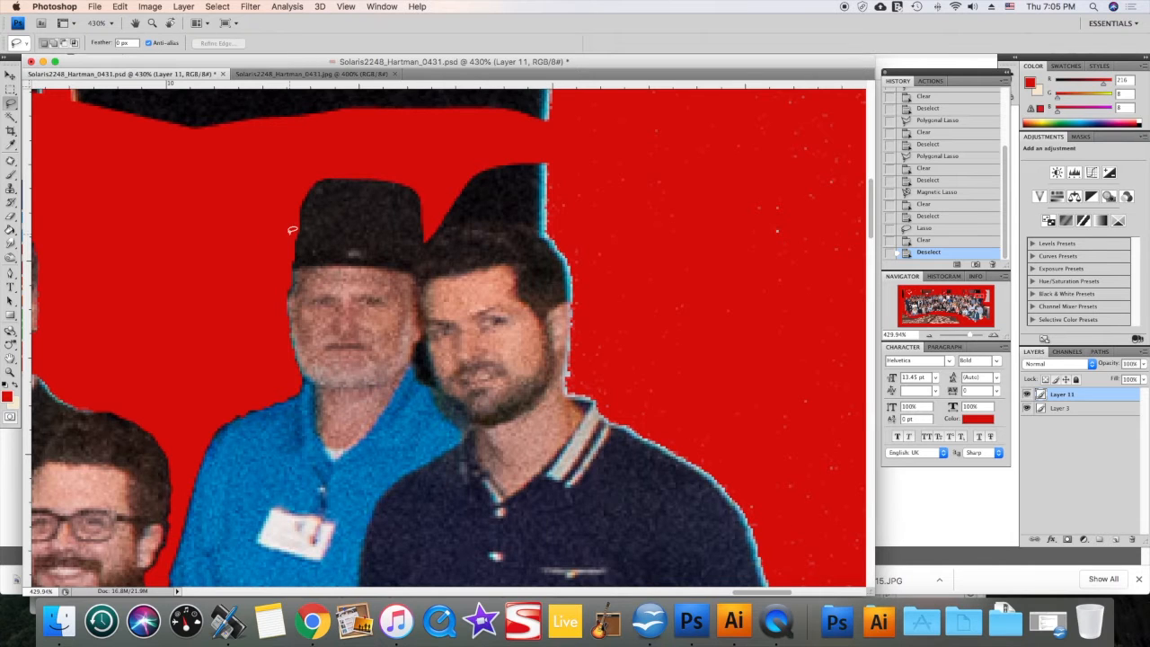
# Step: Lasso the remaining curtain and cyan fringe around the hair of the man in the navy polo, clear it, and deselect
pyautogui.press('h')
pyautogui.moveTo(521, 249); pyautogui.dragTo(378, 276)
pyautogui.press('l')
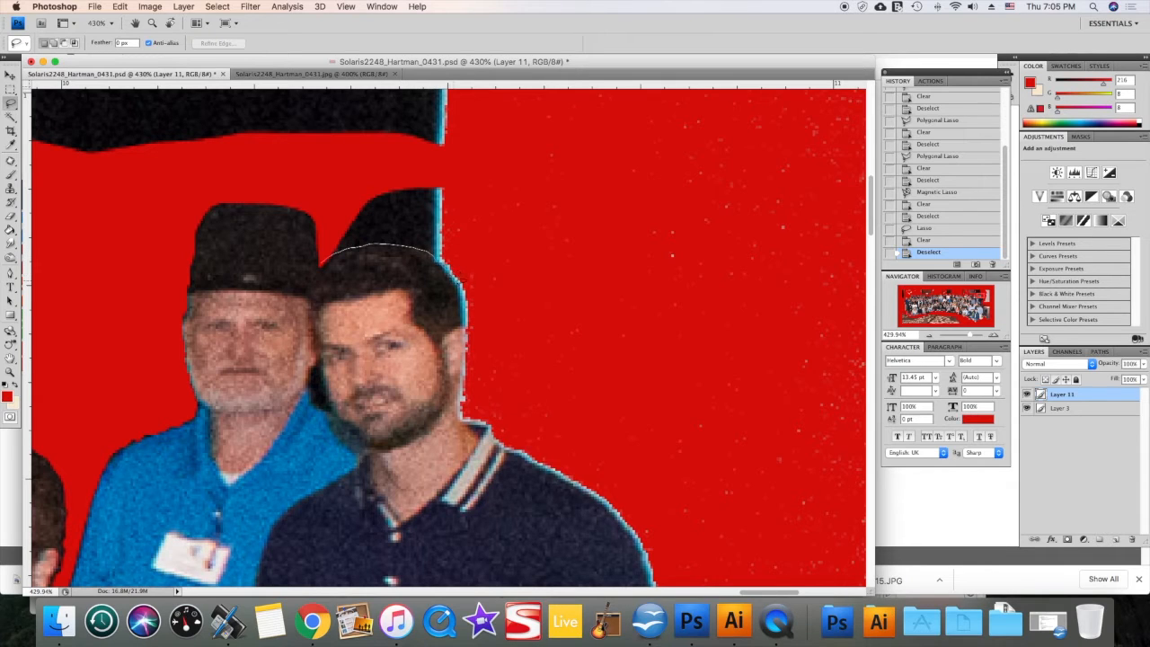
pyautogui.moveTo(469, 323)
pyautogui.mouseDown()
pyautogui.moveTo(515, 300)
pyautogui.moveTo(531, 243)
pyautogui.moveTo(513, 176)
pyautogui.moveTo(411, 146)
pyautogui.moveTo(343, 170)
pyautogui.moveTo(322, 256)
pyautogui.mouseUp()
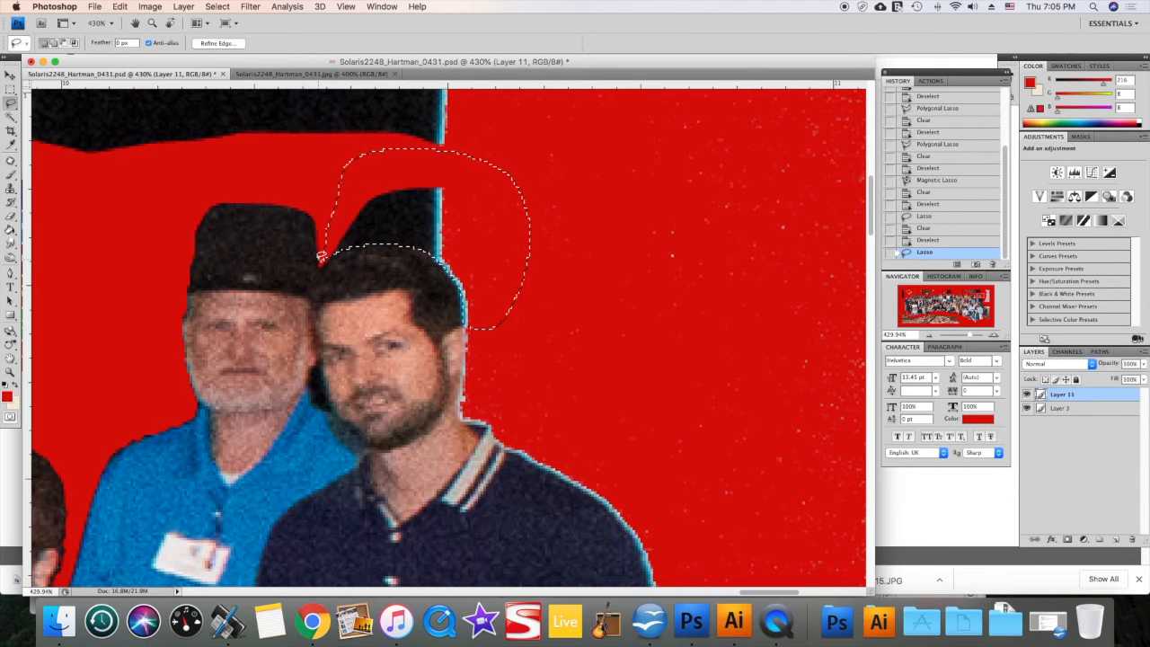
pyautogui.press('BackSpace')
pyautogui.press('super+d')
# Step: Lasso a small notch at the top of the navy-polo man's hair, clear it, and deselect
pyautogui.moveTo(377, 246); pyautogui.dragTo(395, 223)
pyautogui.press('BackSpace')
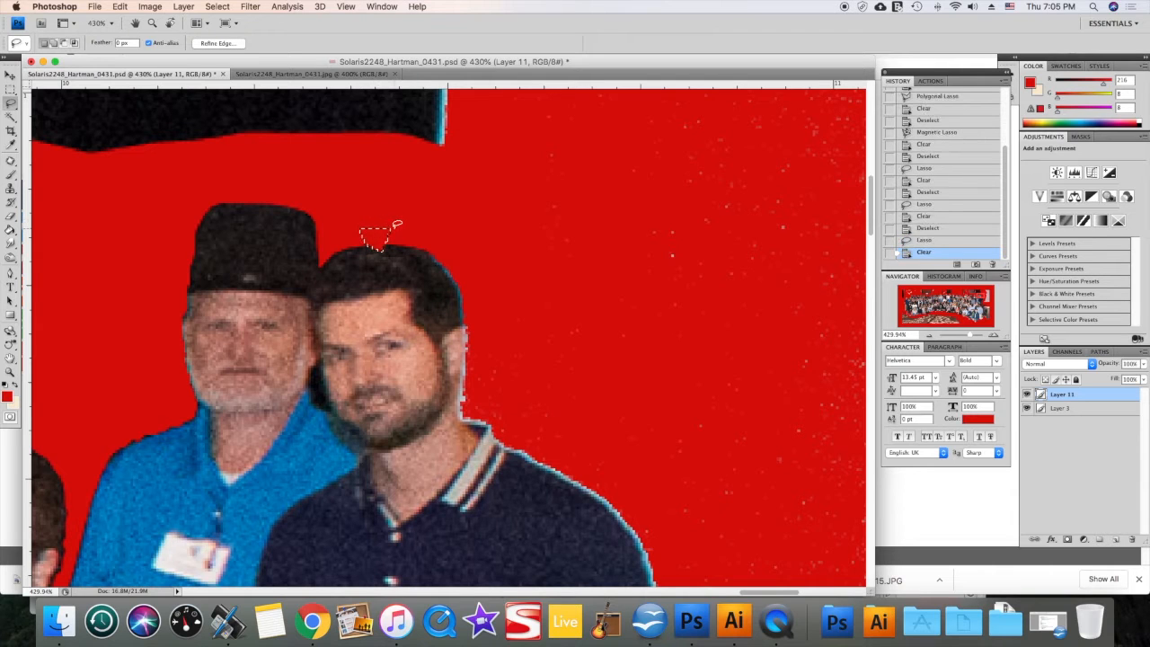
pyautogui.moveTo(380, 230); pyautogui.dragTo(380, 237)
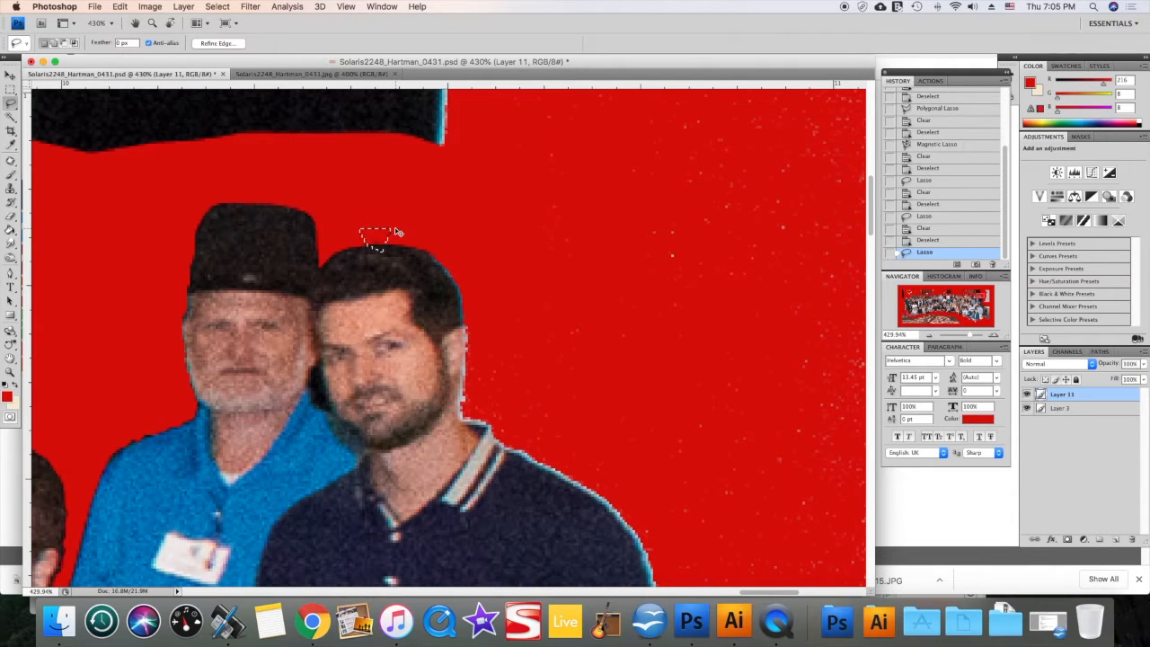
pyautogui.press('BackSpace')
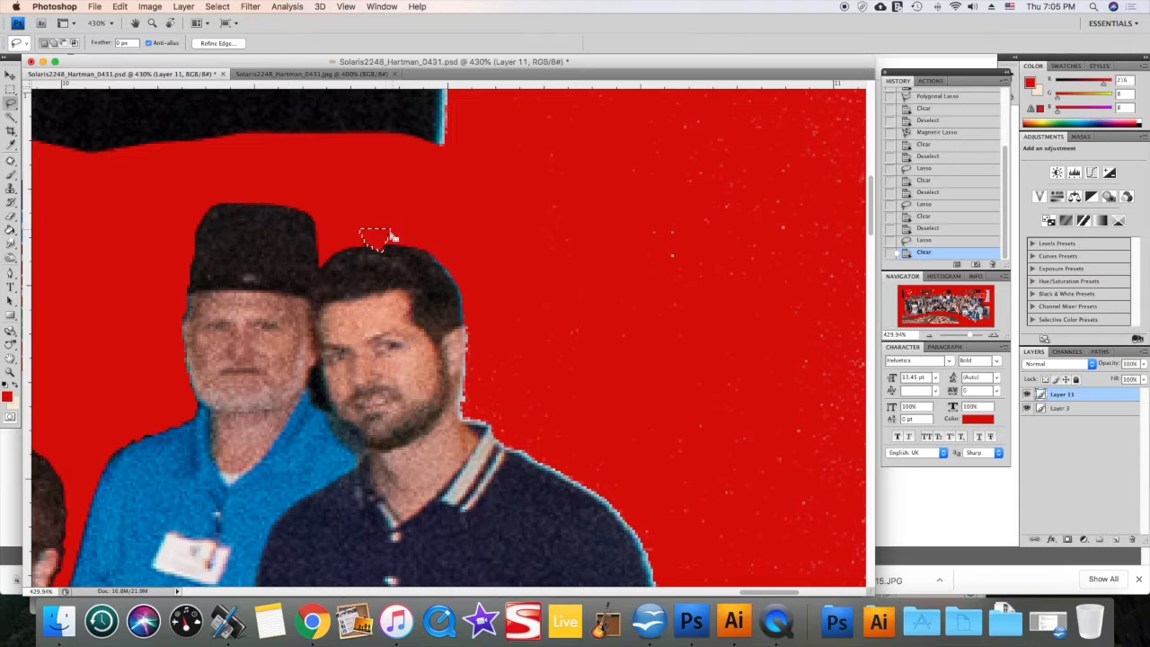
pyautogui.press('super+d')
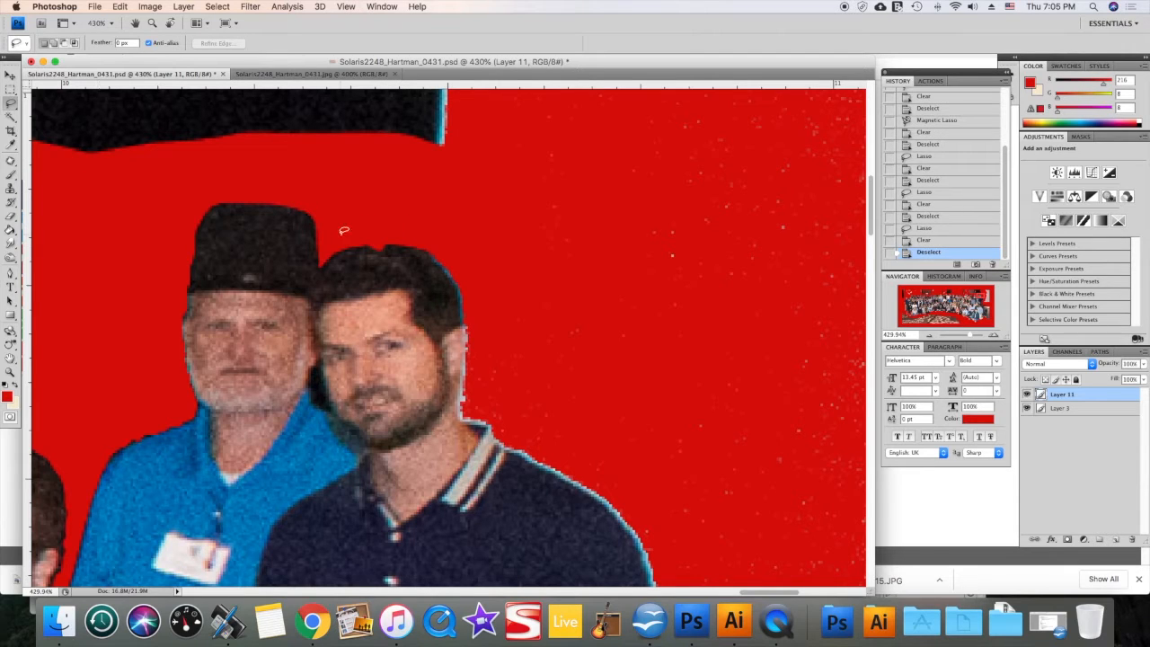
# Step: Fill the notch at the top of the navy-polo man's hair with the Clone Stamp tool
pyautogui.press('s')
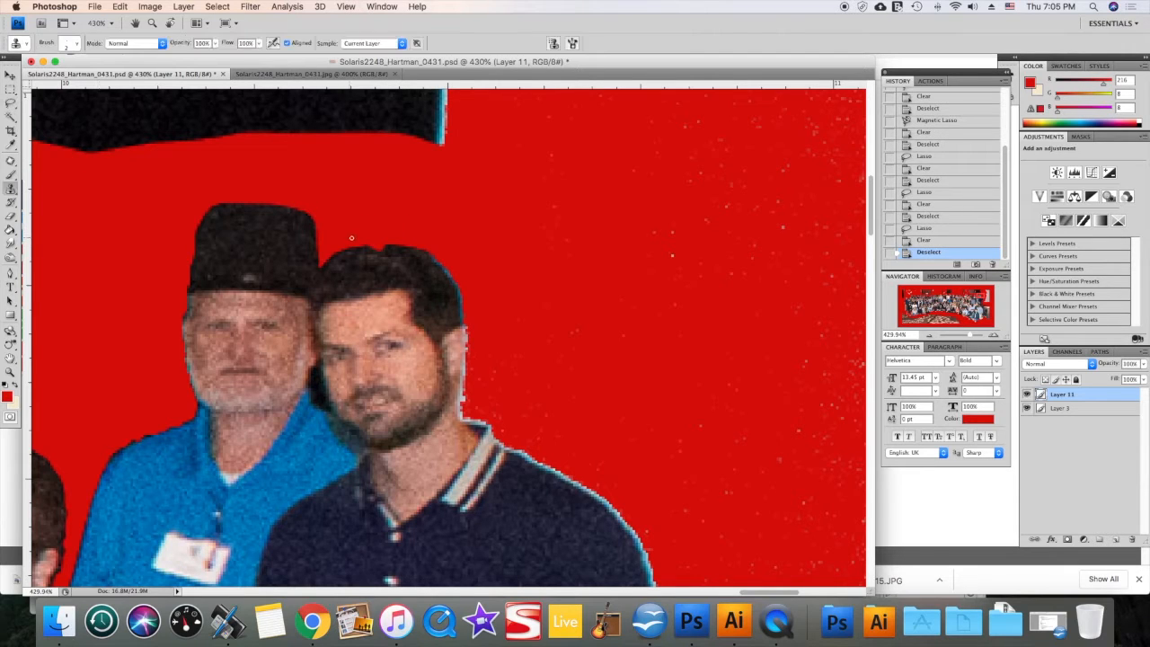
pyautogui.click(8, 190)
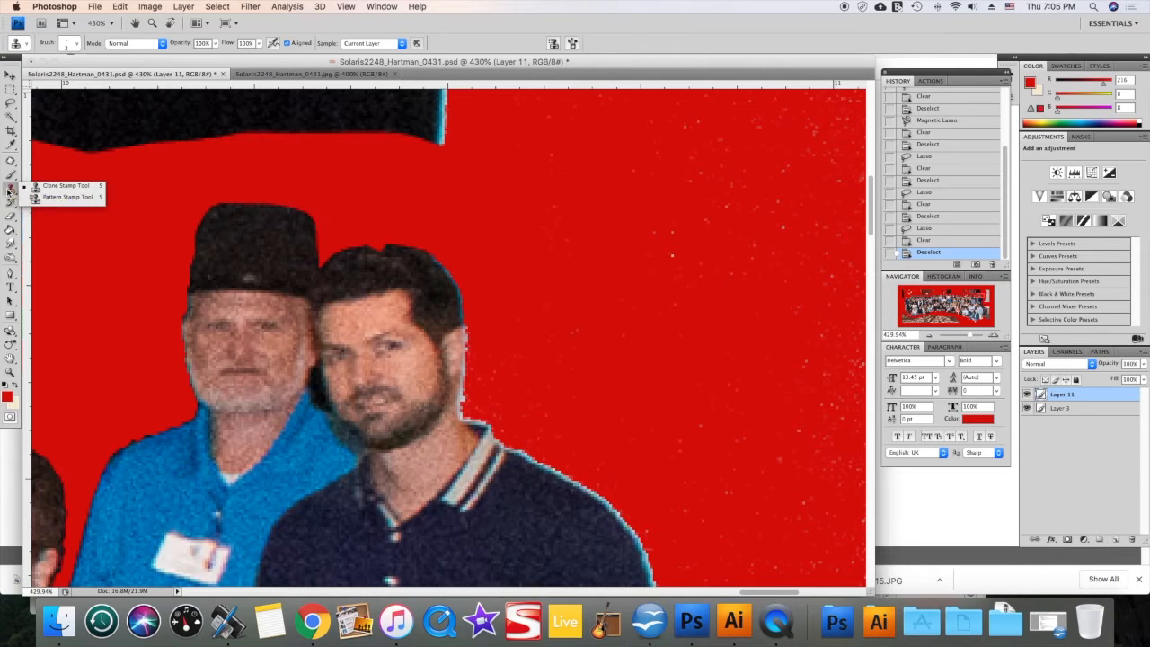
pyautogui.click(10, 191)
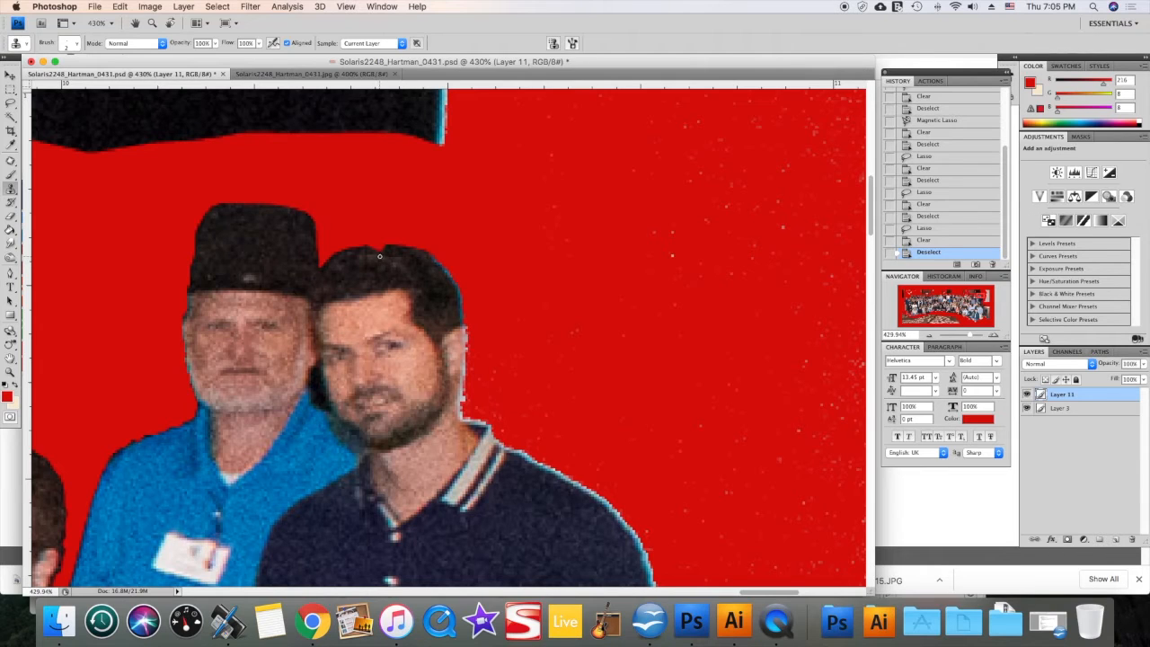
pyautogui.moveTo(385, 250)
pyautogui.mouseDown()
pyautogui.moveTo(367, 248)
pyautogui.moveTo(465, 279)
pyautogui.mouseUp()
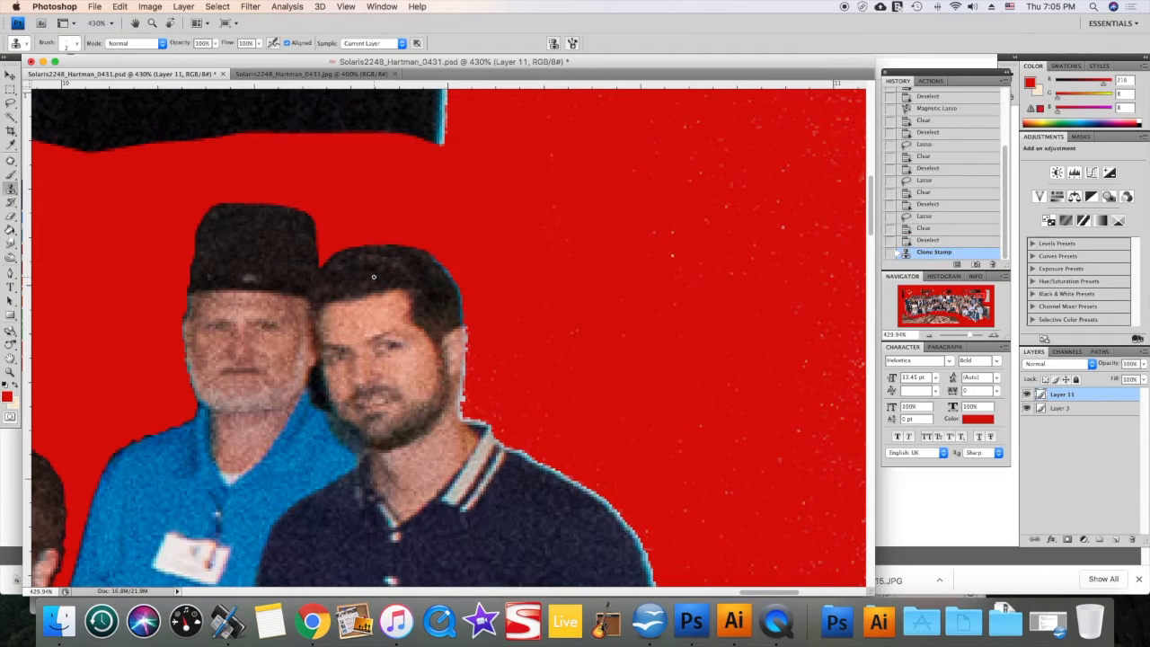
# Step: Lasso the cyan fringe along the navy-polo man's hair, ear and neck, clear it, and deselect
pyautogui.press('h')
pyautogui.moveTo(531, 321); pyautogui.dragTo(475, 278)
pyautogui.press('l')
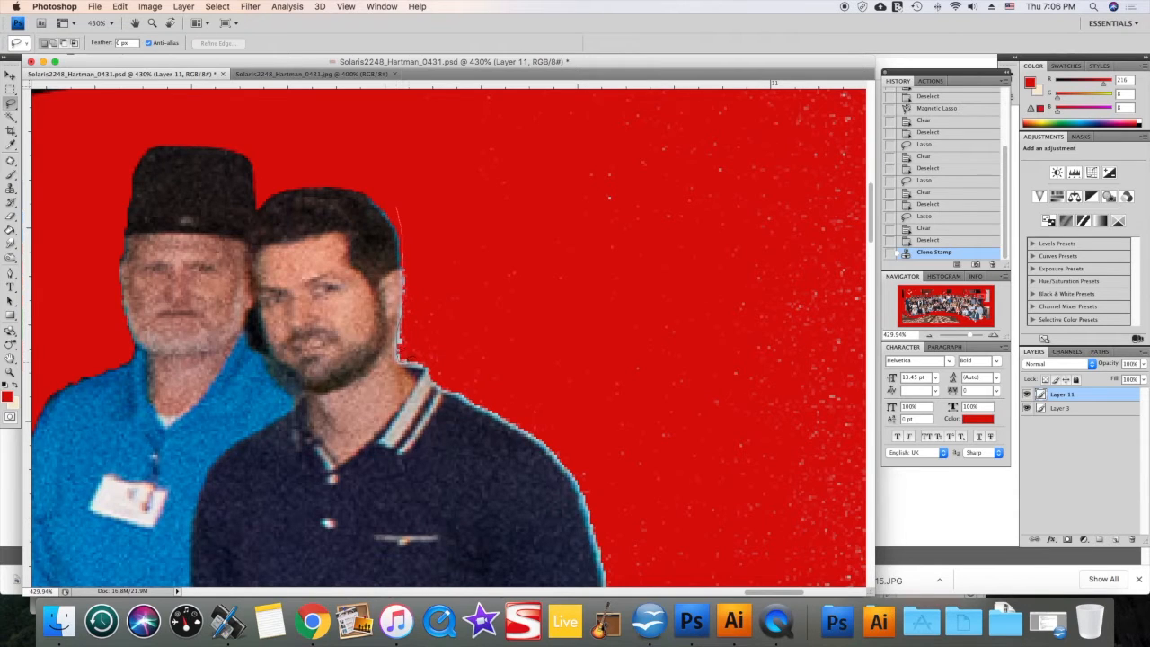
pyautogui.moveTo(438, 368)
pyautogui.mouseDown()
pyautogui.moveTo(461, 383)
pyautogui.moveTo(529, 366)
pyautogui.moveTo(566, 269)
pyautogui.moveTo(432, 180)
pyautogui.moveTo(398, 211)
pyautogui.moveTo(401, 359)
pyautogui.mouseUp()
pyautogui.press('Delete')
pyautogui.press('super+d')
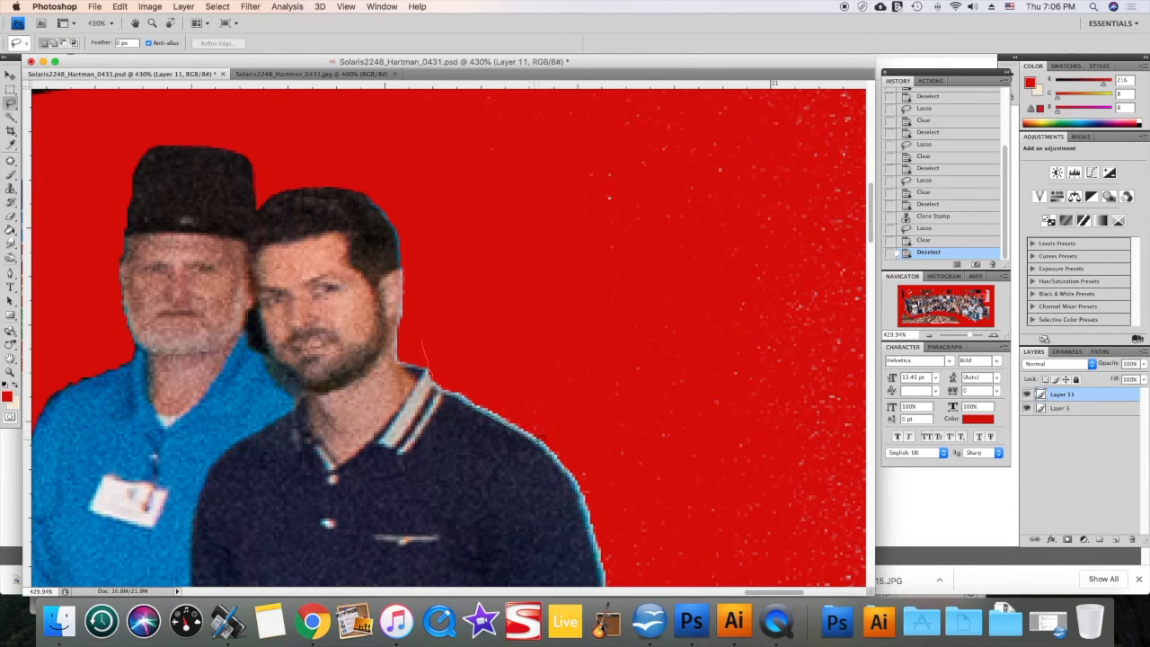
# Step: Lasso the cyan fringe along the navy-polo man's collar and upper shoulder, clear it, and deselect
pyautogui.moveTo(572, 424)
pyautogui.mouseDown()
pyautogui.moveTo(555, 353)
pyautogui.moveTo(491, 316)
pyautogui.moveTo(424, 338)
pyautogui.mouseUp()
pyautogui.press('Delete')
pyautogui.press('super+d')
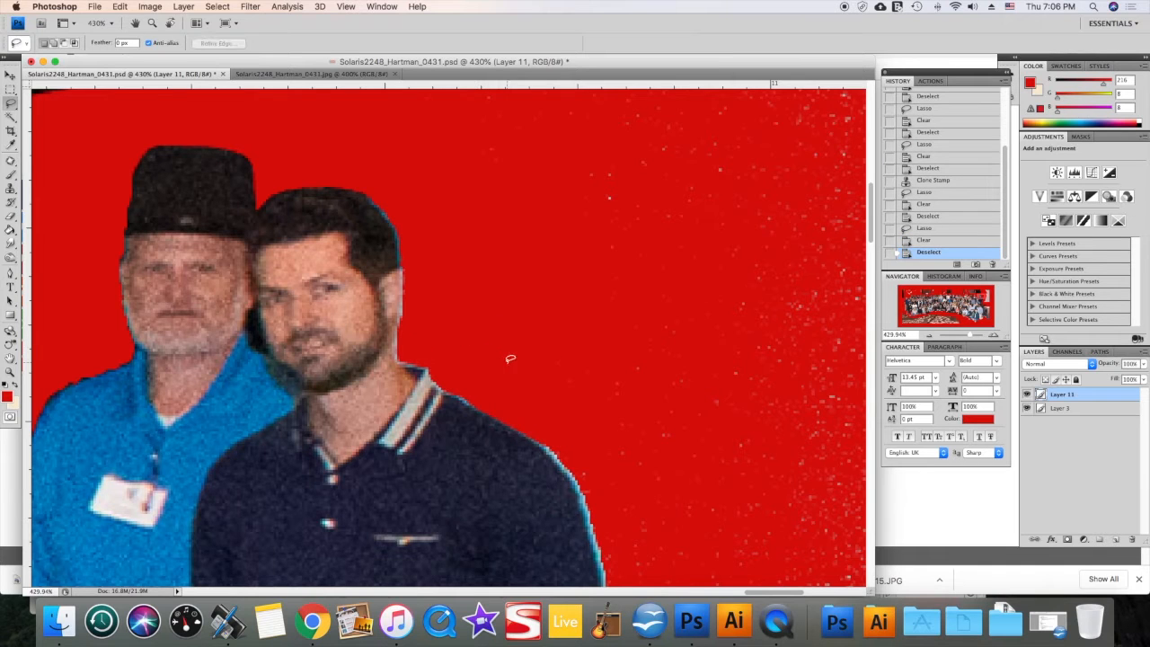
# Step: Erase the cyan fringe along the navy-polo man's outer shoulder with the Eraser tool in Brush mode
pyautogui.press('h')
pyautogui.moveTo(504, 351); pyautogui.dragTo(417, 278)
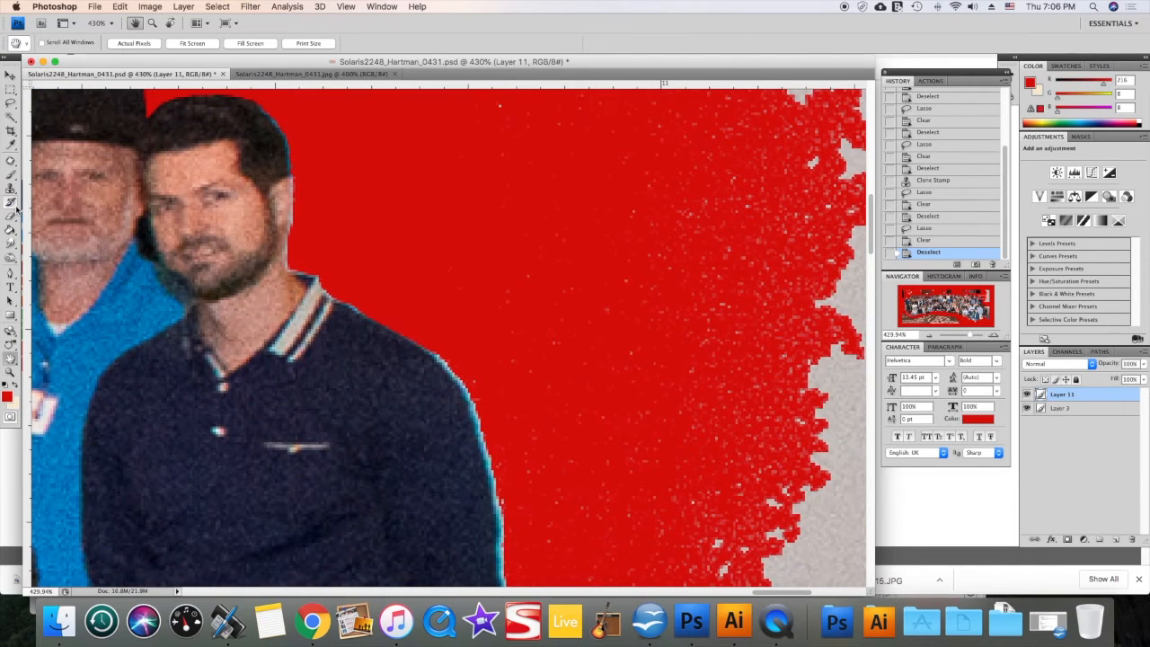
pyautogui.click(11, 216)
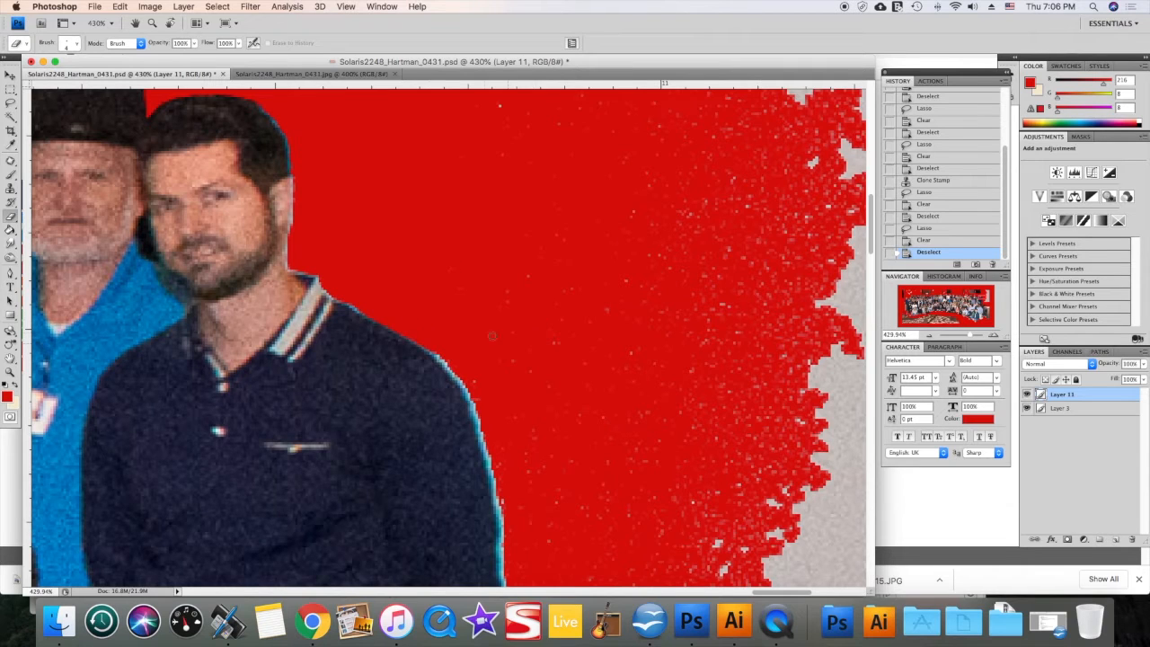
pyautogui.click(431, 341)
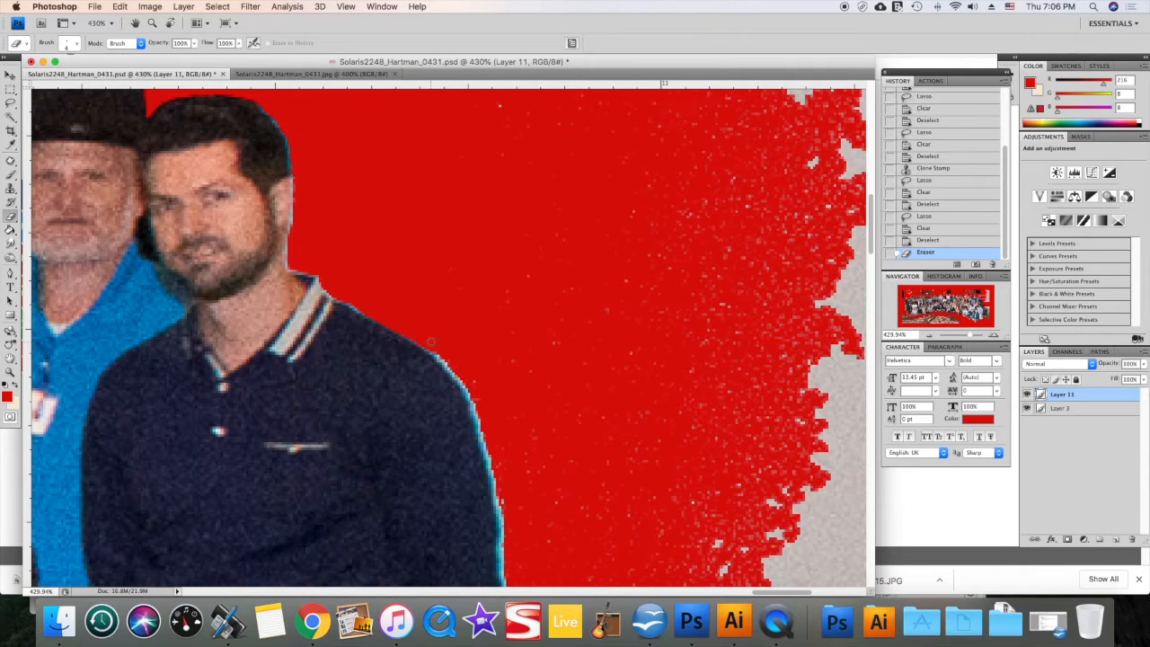
pyautogui.moveTo(429, 331); pyautogui.dragTo(485, 441)
# Step: Switch the Eraser to Pencil mode and erase the cyan fringe down the navy-polo man's upper sleeve
pyautogui.click(118, 43)
pyautogui.click(117, 56)
pyautogui.moveTo(485, 422); pyautogui.dragTo(500, 514)
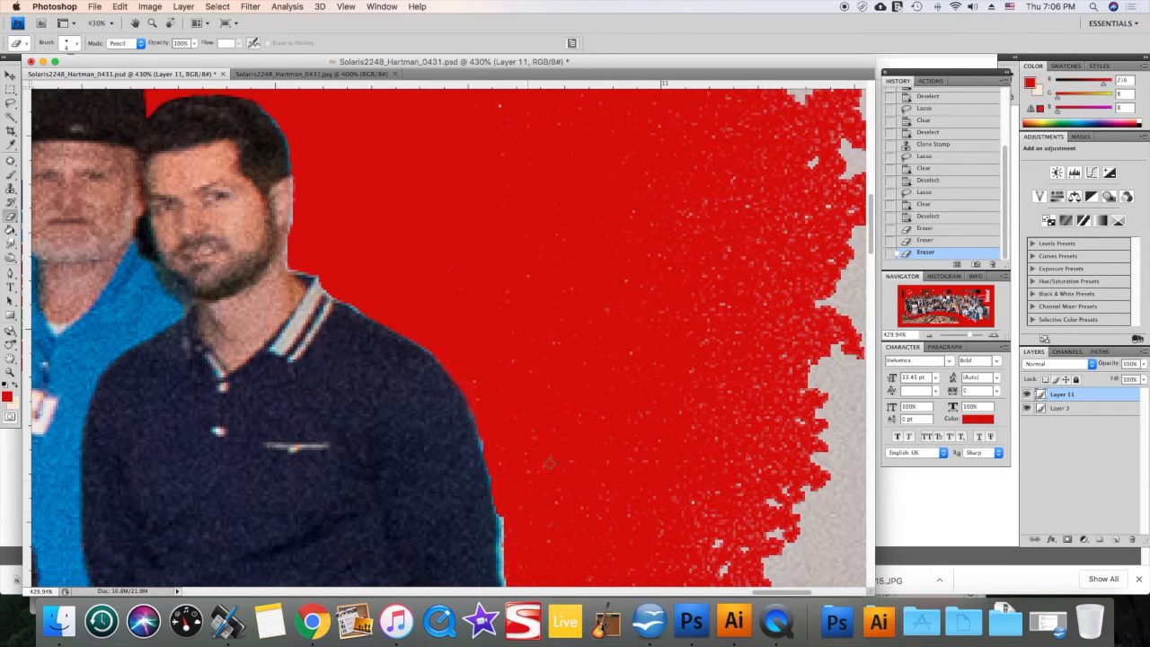
# Step: Switch the Eraser to Block mode and erase a short stretch of cyan fringe above the navy-polo man's elbow
pyautogui.scroll(-3, 500, 515)
pyautogui.click(118, 43)
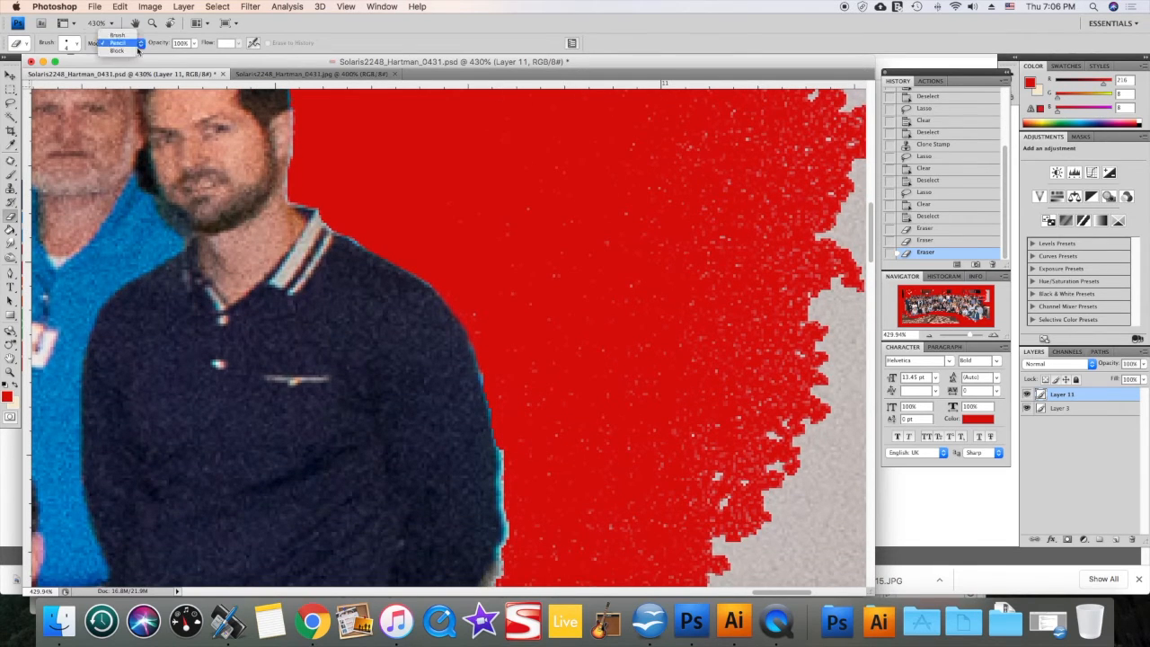
pyautogui.click(126, 57)
pyautogui.moveTo(511, 438); pyautogui.dragTo(503, 481)
# Step: Return the Eraser to Brush mode and clean the fringe along the middle of the navy sleeve
pyautogui.click(139, 43)
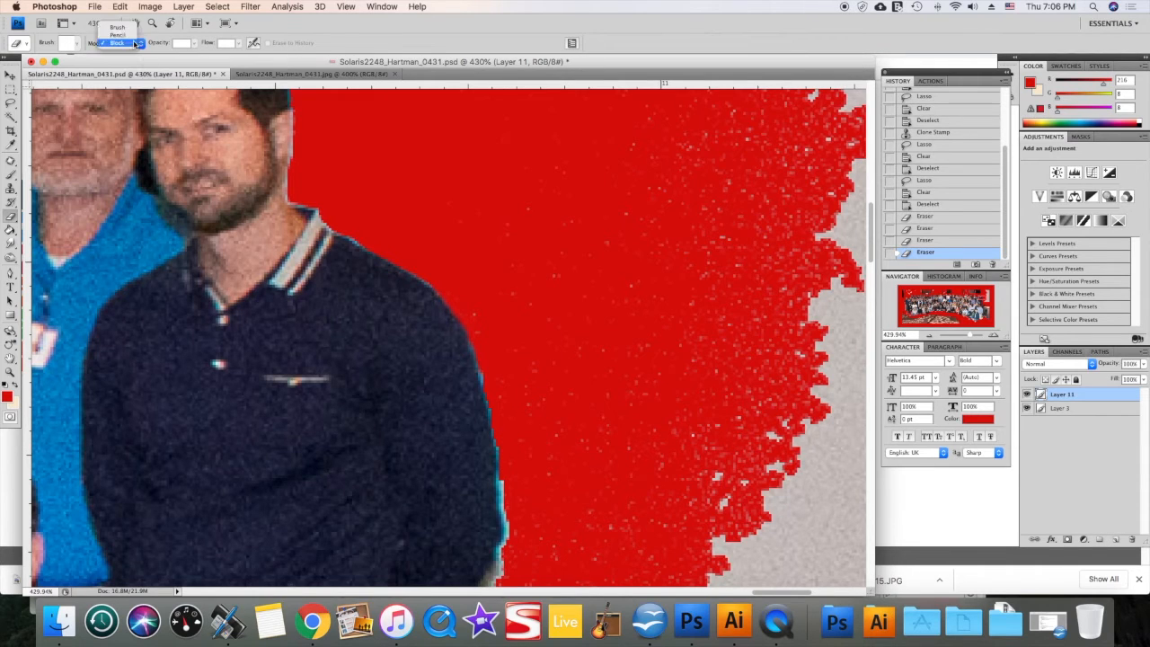
pyautogui.click(121, 26)
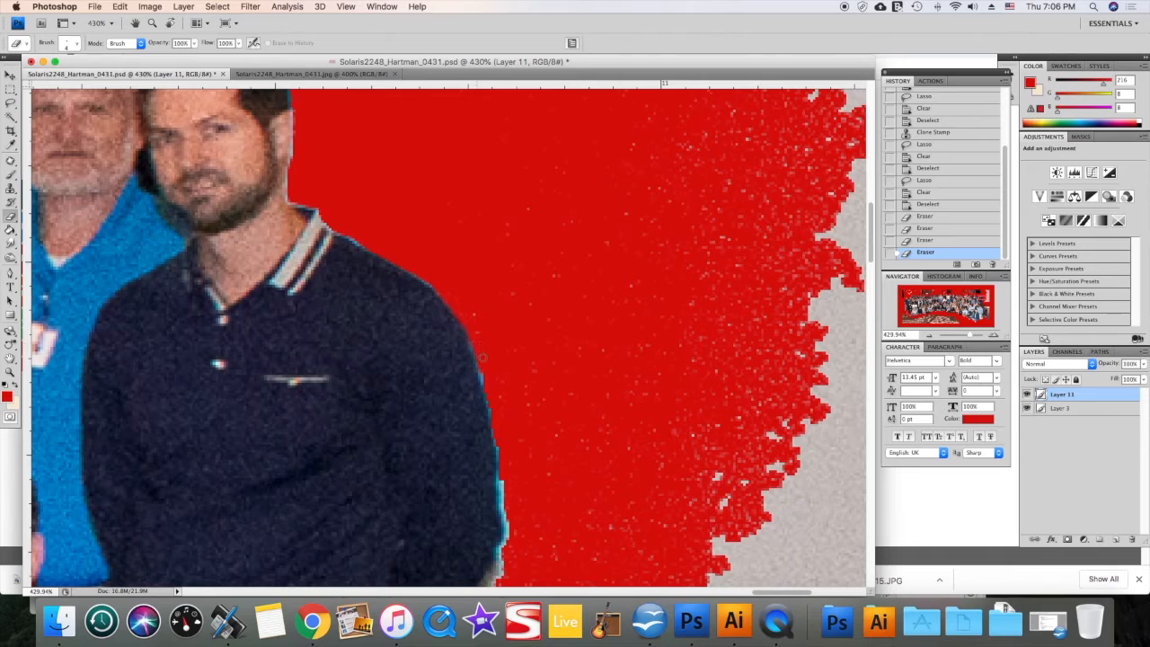
pyautogui.moveTo(492, 416); pyautogui.dragTo(503, 471)
# Step: Lower the Eraser's opacity to 49% and soften the outer edge of the navy sleeve
pyautogui.click(194, 43)
pyautogui.moveTo(205, 59); pyautogui.dragTo(173, 60)
pyautogui.click(495, 442)
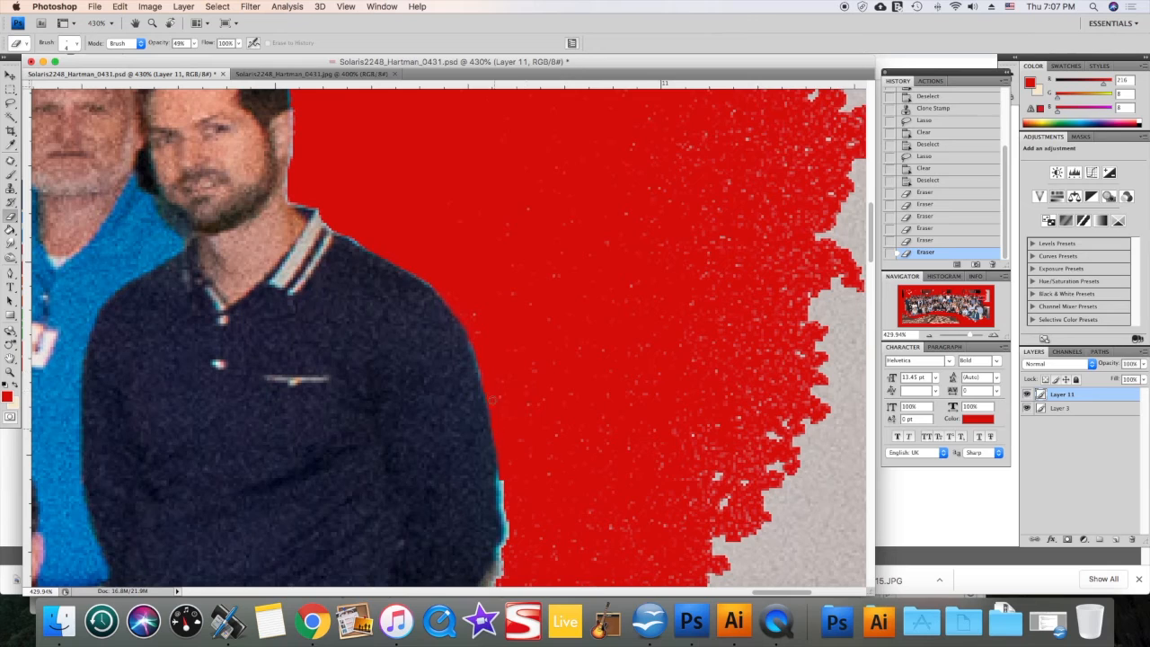
pyautogui.click(494, 424)
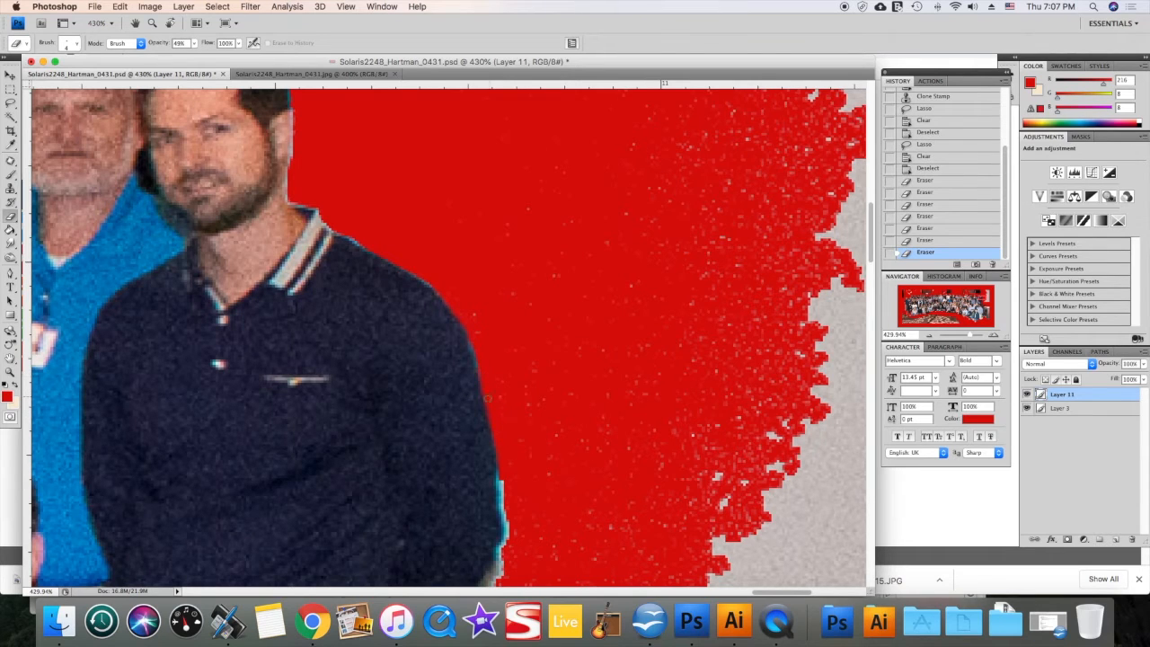
pyautogui.click(511, 446)
# Step: Set the Eraser's opacity to 100%, keeping Brush mode
pyautogui.click(194, 43)
pyautogui.moveTo(198, 59); pyautogui.dragTo(235, 61)
pyautogui.click(317, 32)
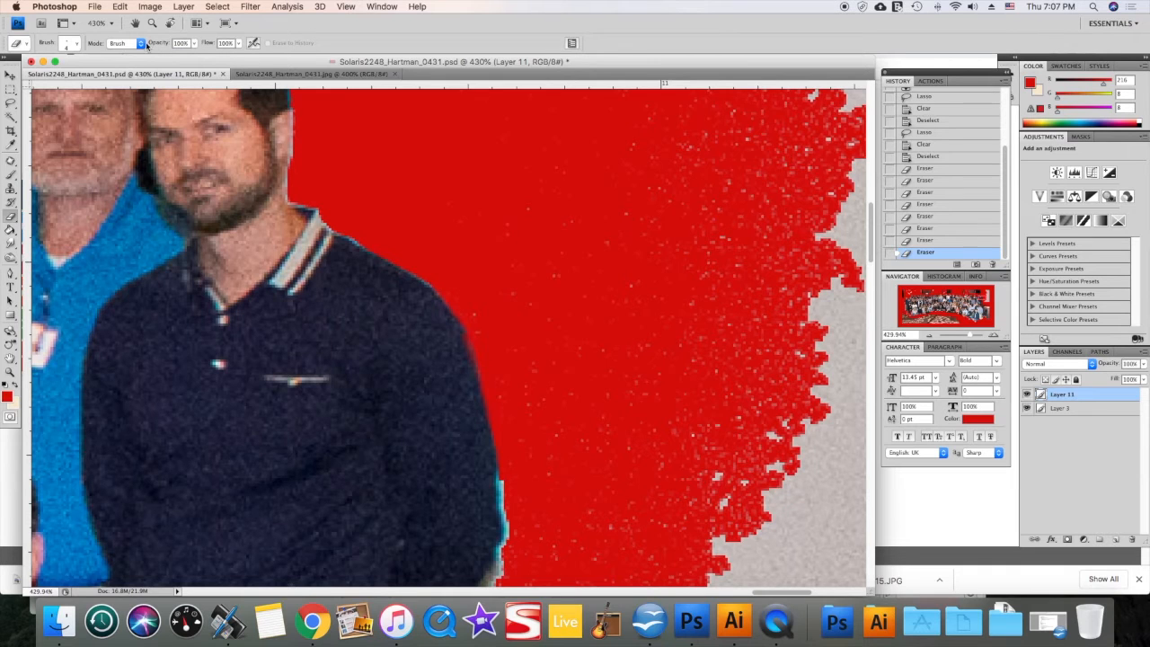
pyautogui.click(143, 43)
pyautogui.click(130, 43)
# Step: Lasso the cyan fringe around the navy-polo man's elbow, clear it, and deselect
pyautogui.scroll(-4, 564, 378)
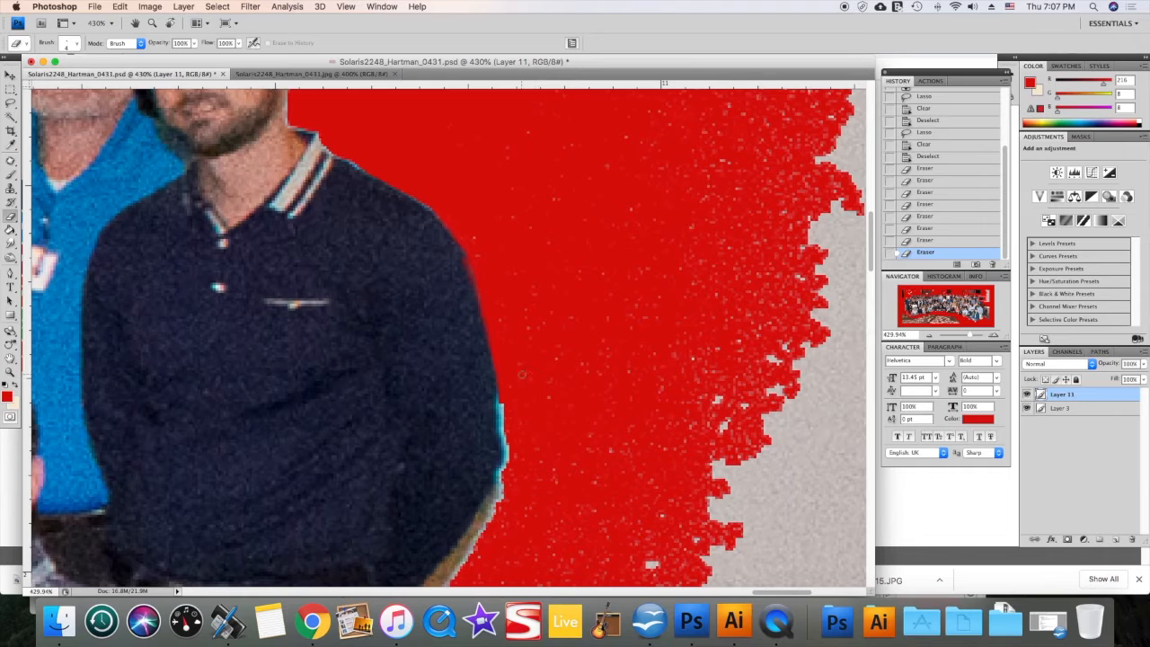
pyautogui.press('l')
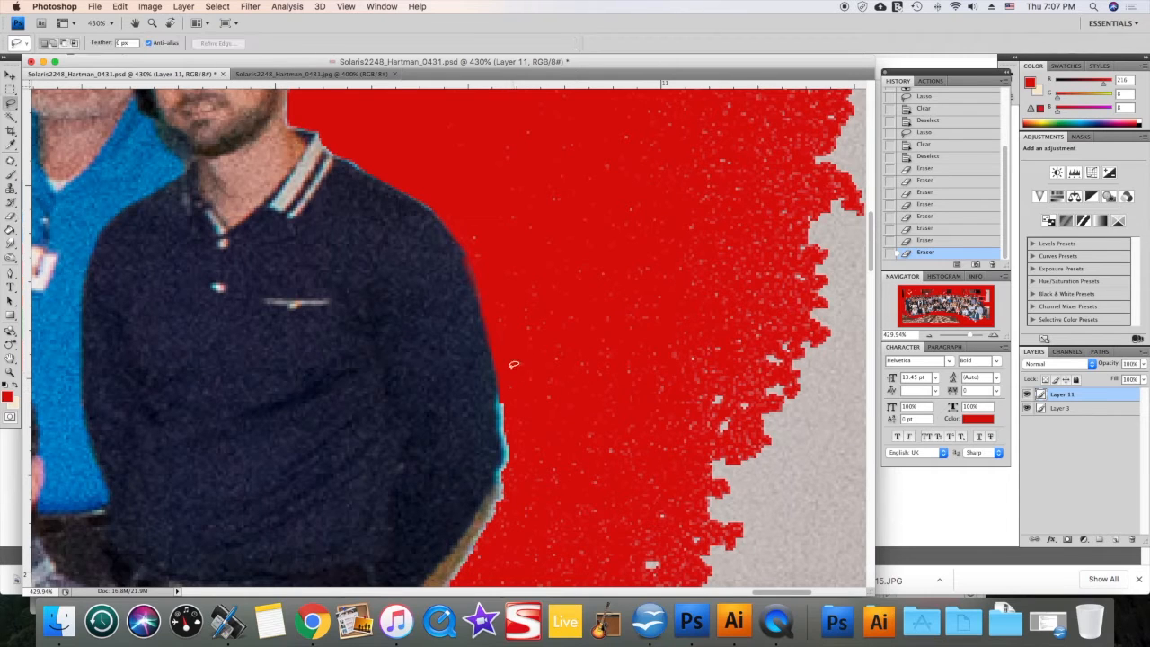
pyautogui.moveTo(509, 364); pyautogui.dragTo(505, 435)
pyautogui.moveTo(500, 482)
pyautogui.mouseDown()
pyautogui.moveTo(521, 502)
pyautogui.moveTo(562, 462)
pyautogui.moveTo(582, 403)
pyautogui.moveTo(550, 328)
pyautogui.moveTo(511, 364)
pyautogui.mouseUp()
pyautogui.press('Delete')
pyautogui.press('super+d')
pyautogui.scroll(-3, 529, 392)
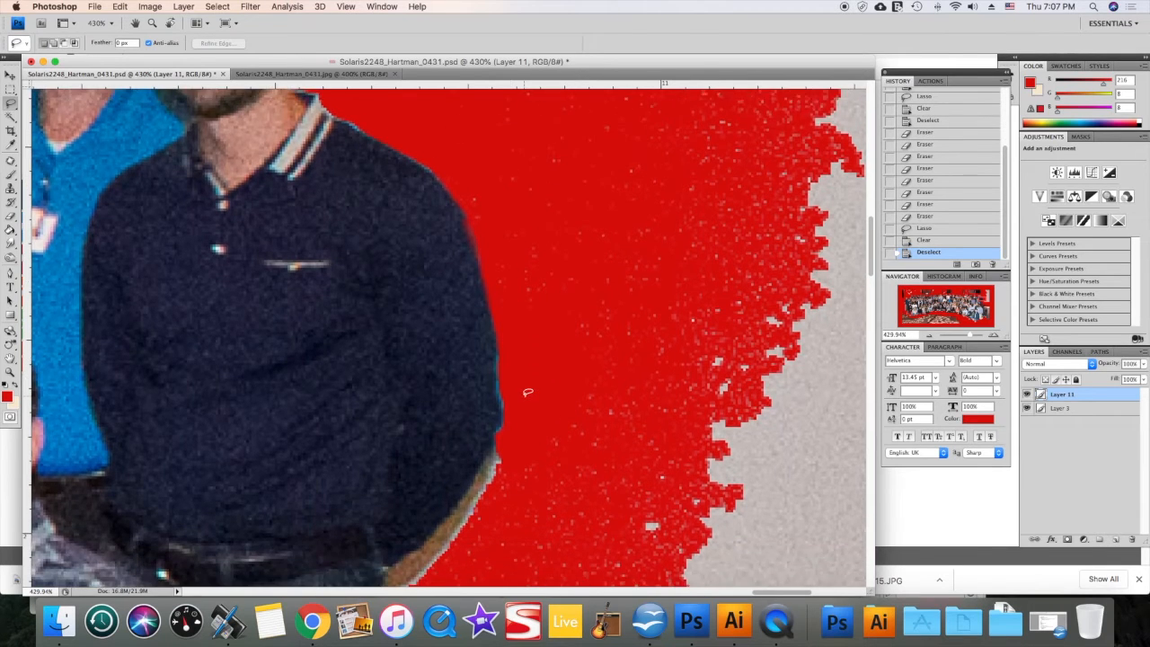
pyautogui.scroll(-3, 532, 392)
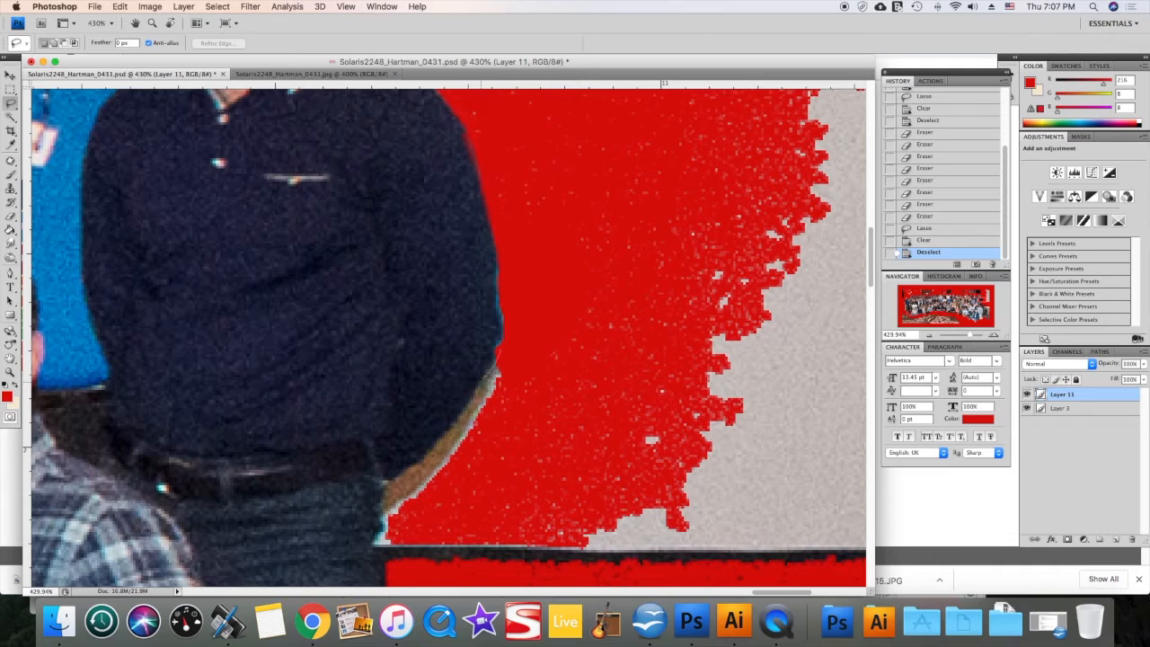
pyautogui.moveTo(493, 369); pyautogui.dragTo(485, 377)
pyautogui.press('super+d')
# Step: Examine the navy-polo man's elbow and forearm in the original photo Solaris2248_Hartman_0431.jpg
pyautogui.click(351, 74)
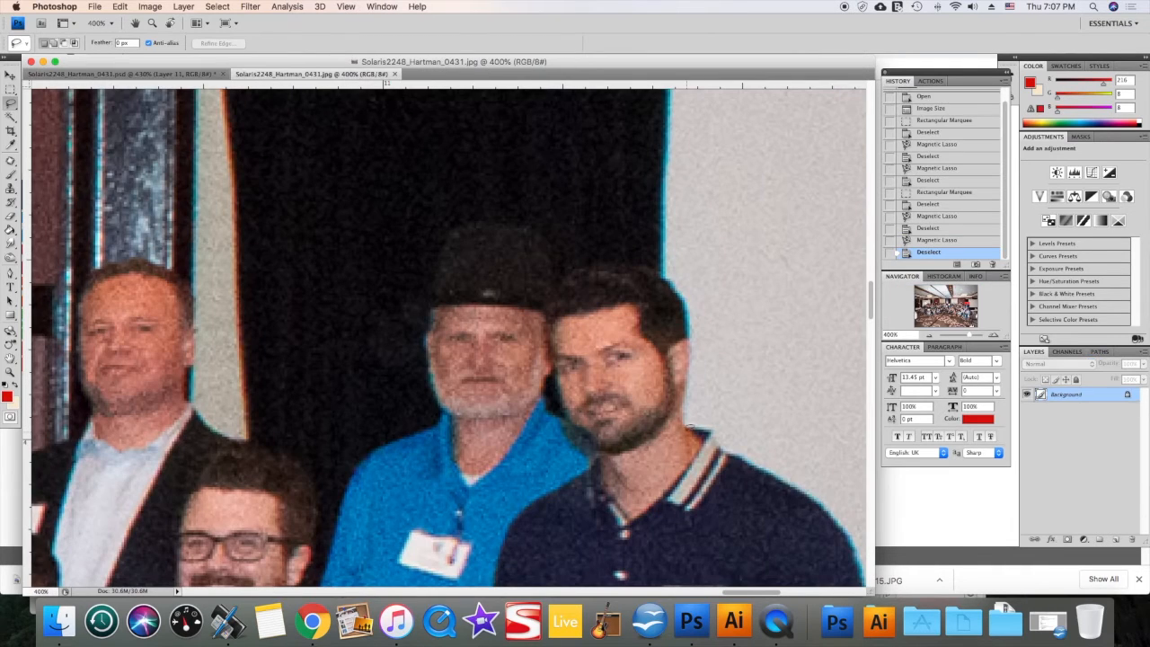
pyautogui.press('h')
pyautogui.moveTo(694, 474); pyautogui.dragTo(382, 195)
pyautogui.moveTo(466, 405); pyautogui.dragTo(473, 306)
pyautogui.click(928, 336)
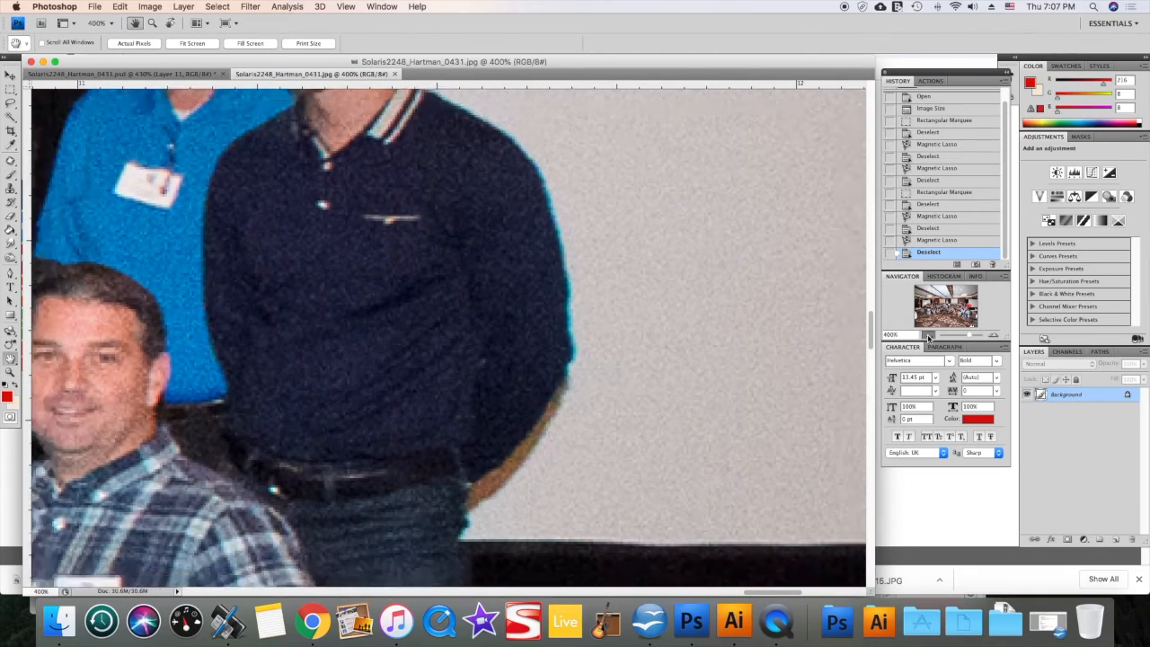
pyautogui.click(928, 336)
pyautogui.click(928, 336)
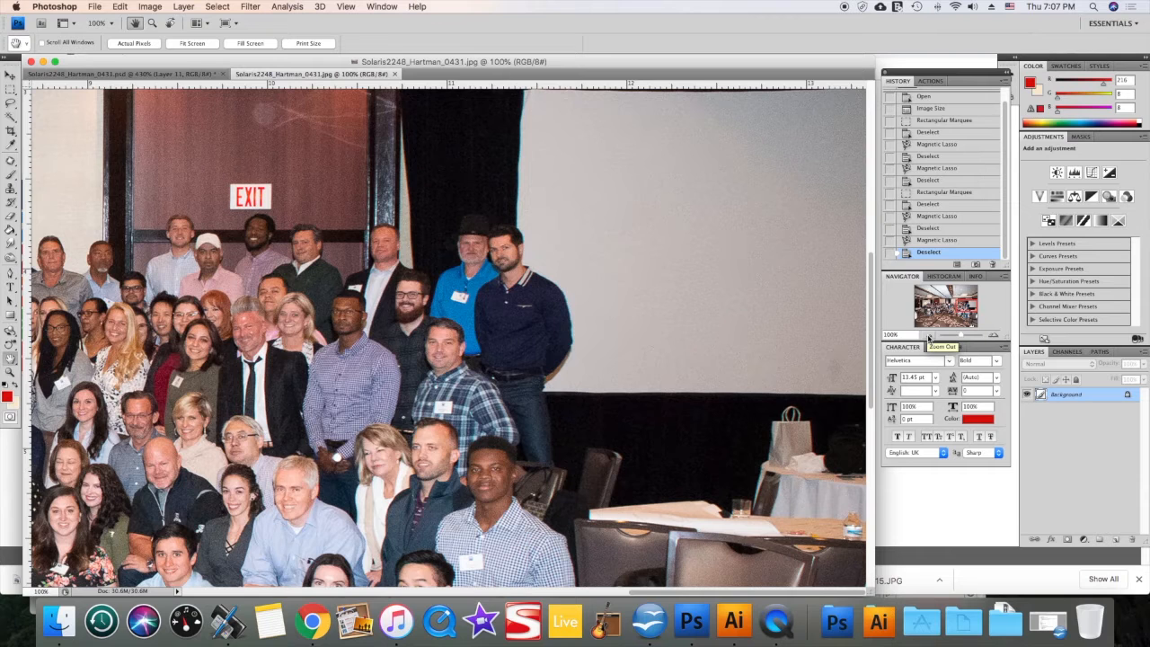
pyautogui.press('z')
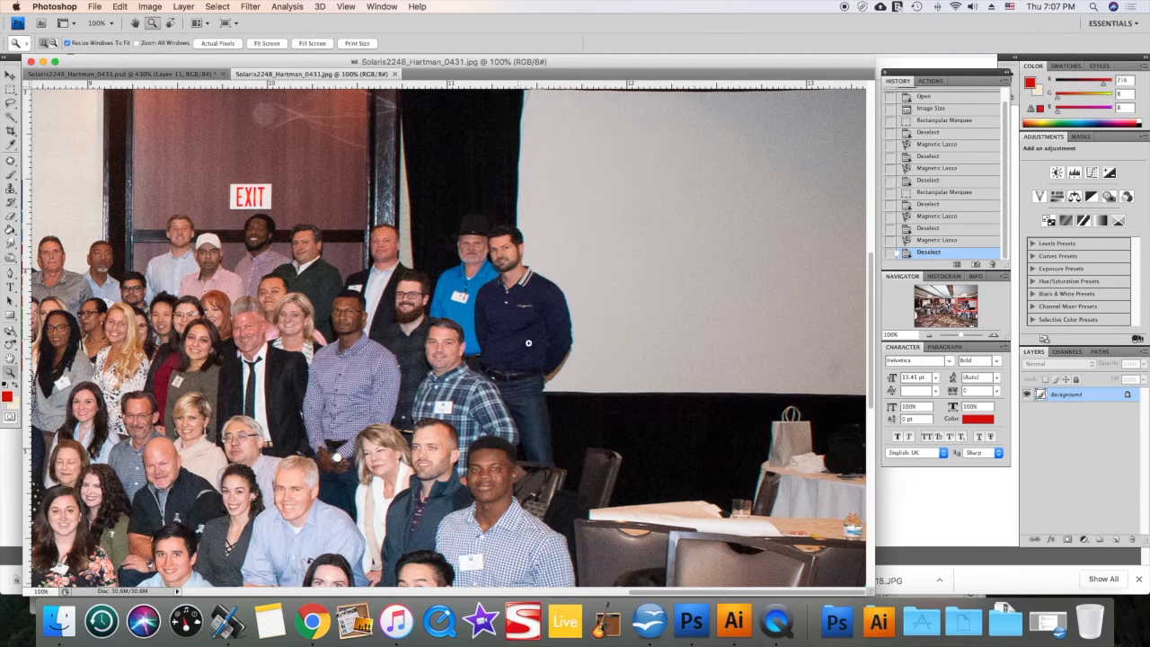
pyautogui.click(562, 353)
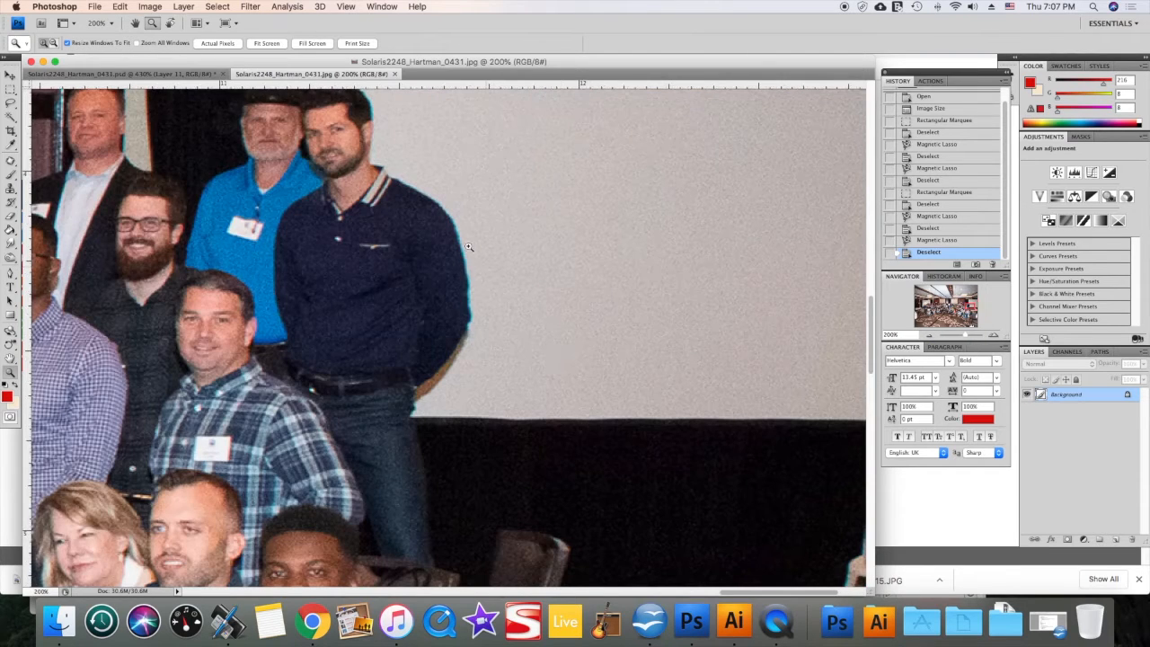
# Step: In Solaris2248_Hartman_0431.psd, lasso the tan forearm strip and speckled wall area beside the navy-polo man's elbow, clear it, and deselect
pyautogui.click(203, 73)
pyautogui.press('l')
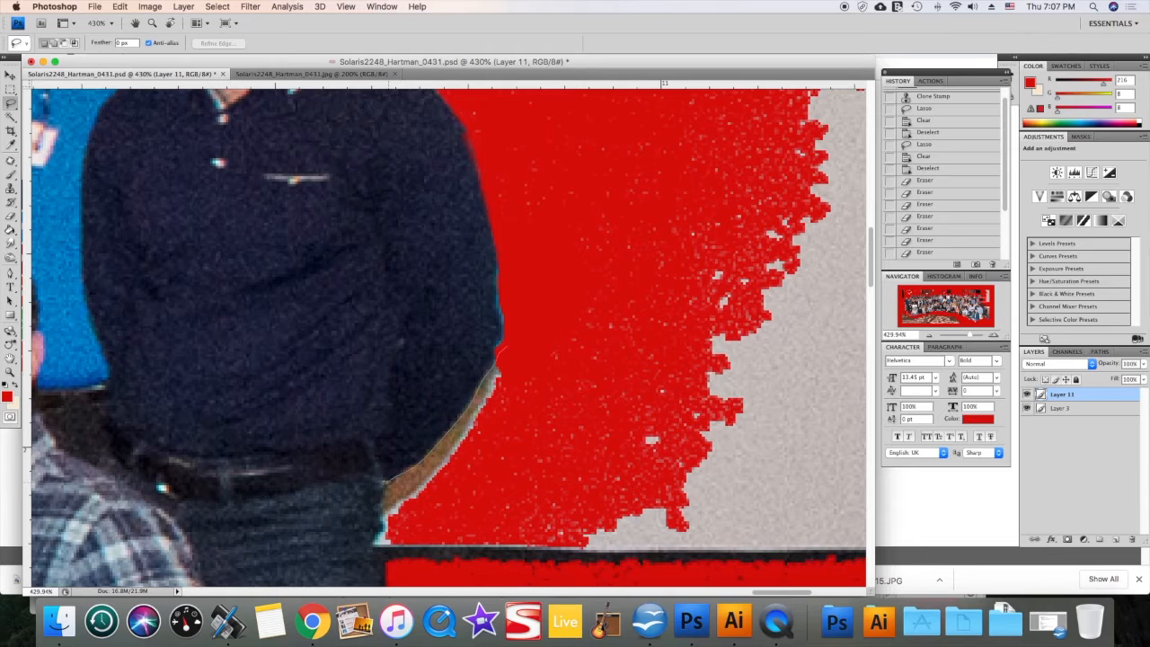
pyautogui.moveTo(435, 515)
pyautogui.mouseDown()
pyautogui.moveTo(749, 479)
pyautogui.moveTo(744, 253)
pyautogui.moveTo(669, 186)
pyautogui.moveTo(511, 184)
pyautogui.moveTo(516, 347)
pyautogui.mouseUp()
pyautogui.press('BackSpace')
pyautogui.press('super+d')
# Step: Lasso the speckled wall remnants beside the navy-polo man's upper sleeve, clear them, and deselect
pyautogui.scroll(1, 577, 339)
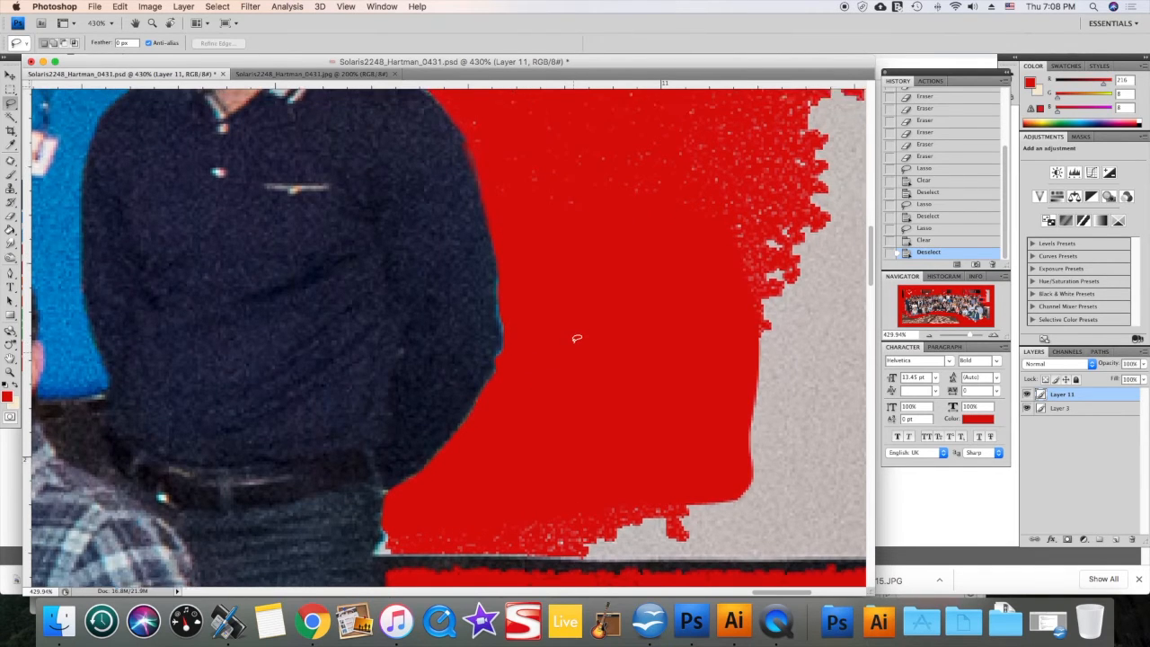
pyautogui.scroll(3, 577, 339)
pyautogui.moveTo(495, 119)
pyautogui.mouseDown()
pyautogui.moveTo(474, 196)
pyautogui.moveTo(519, 268)
pyautogui.moveTo(622, 303)
pyautogui.moveTo(729, 204)
pyautogui.moveTo(576, 95)
pyautogui.moveTo(503, 115)
pyautogui.mouseUp()
pyautogui.press('BackSpace')
pyautogui.press('super+d')
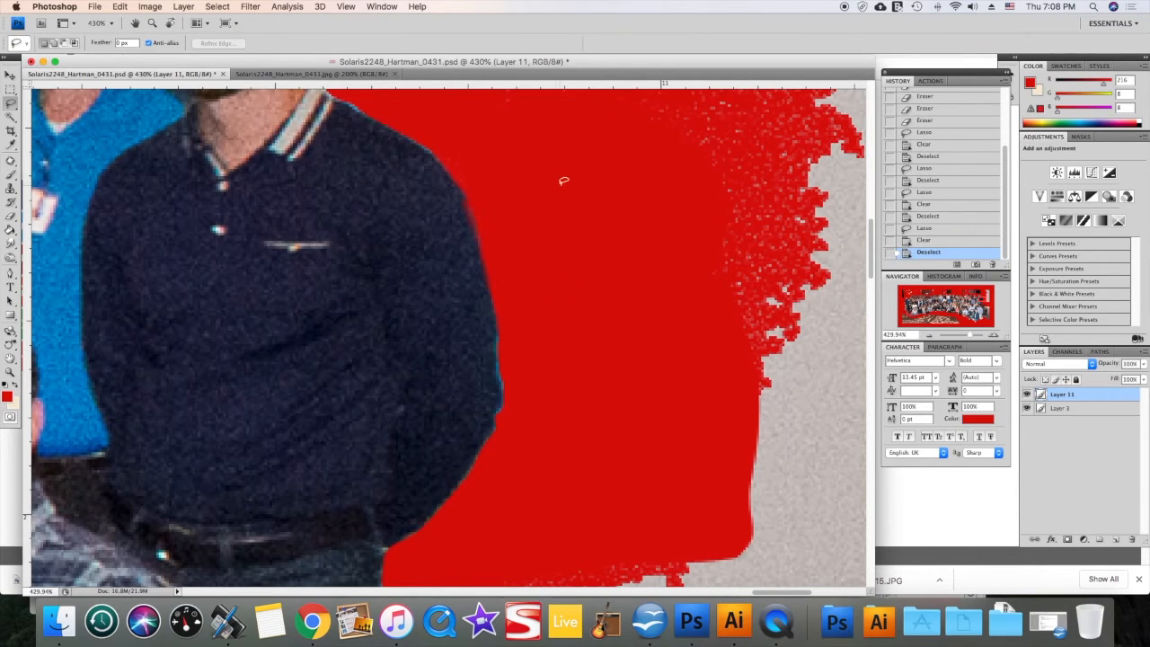
# Step: Examine the whole group cutout for background areas that still need removing
pyautogui.press('space')
pyautogui.moveTo(572, 271); pyautogui.dragTo(621, 189)
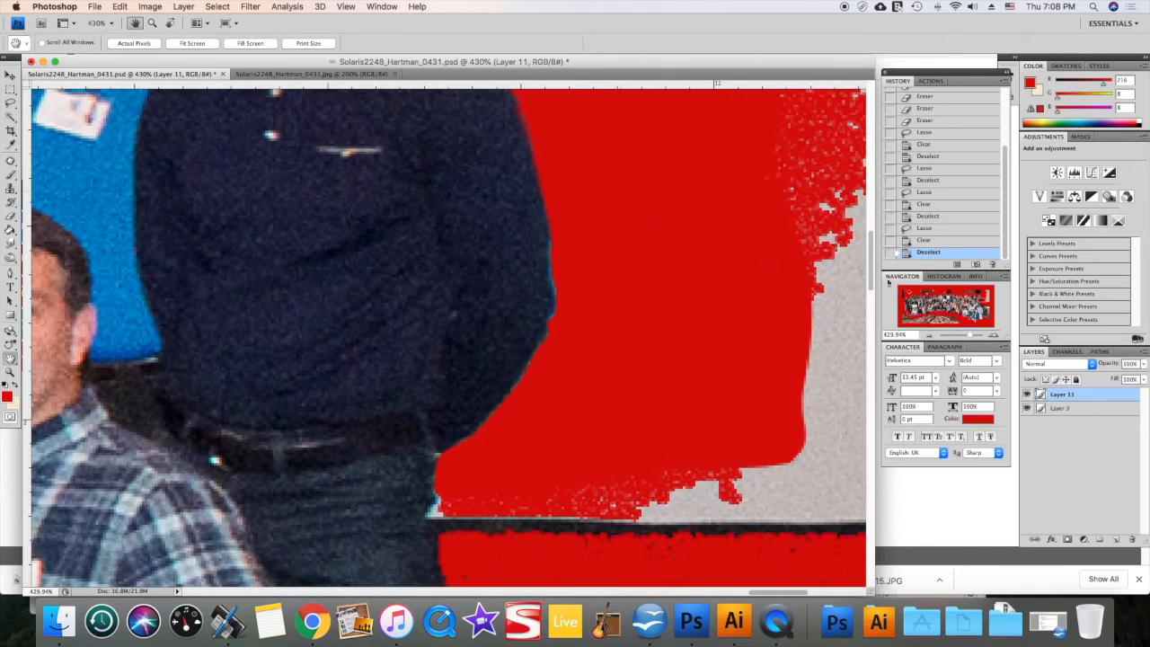
pyautogui.click(931, 336)
pyautogui.click(931, 336)
pyautogui.click(931, 336)
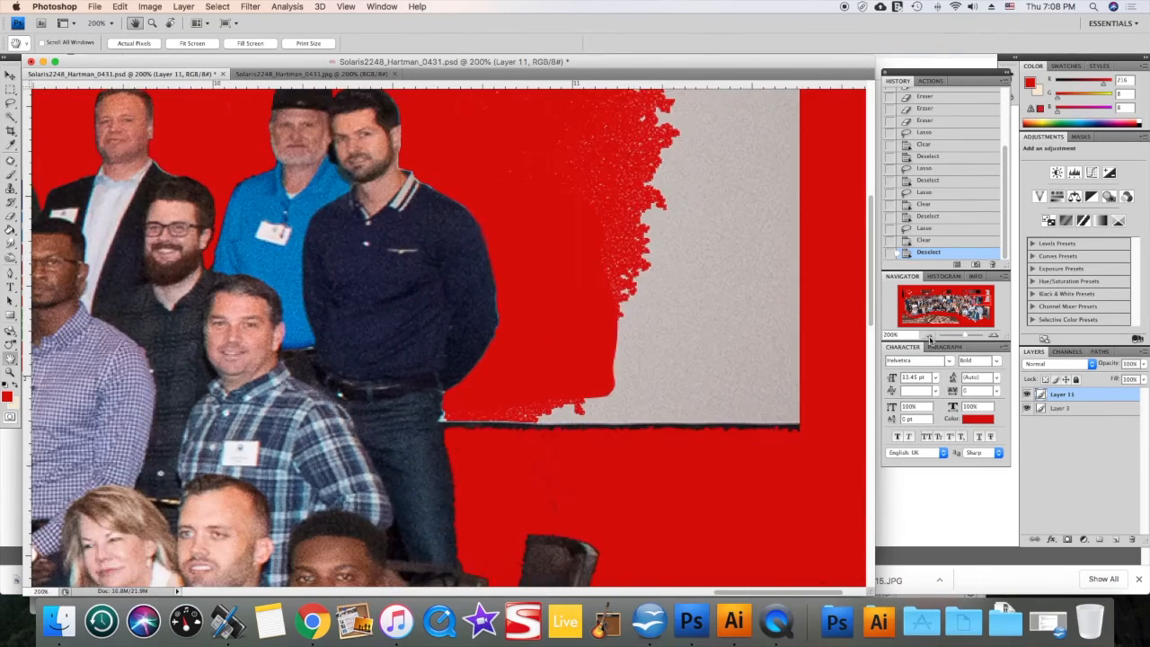
pyautogui.click(931, 336)
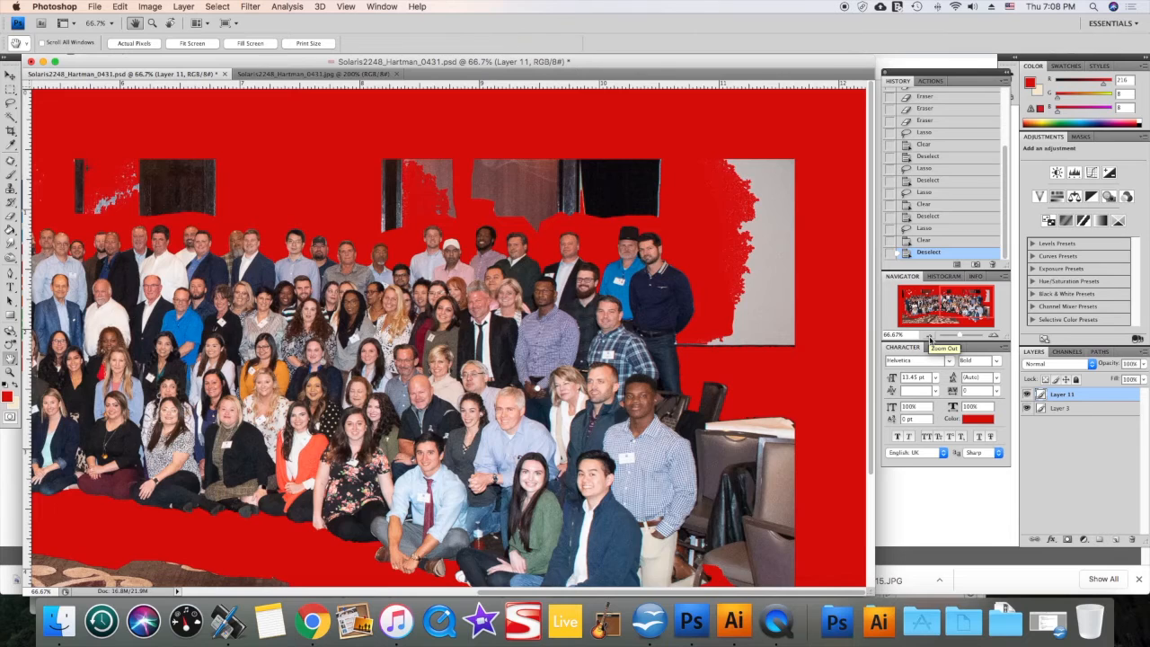
pyautogui.click(929, 336)
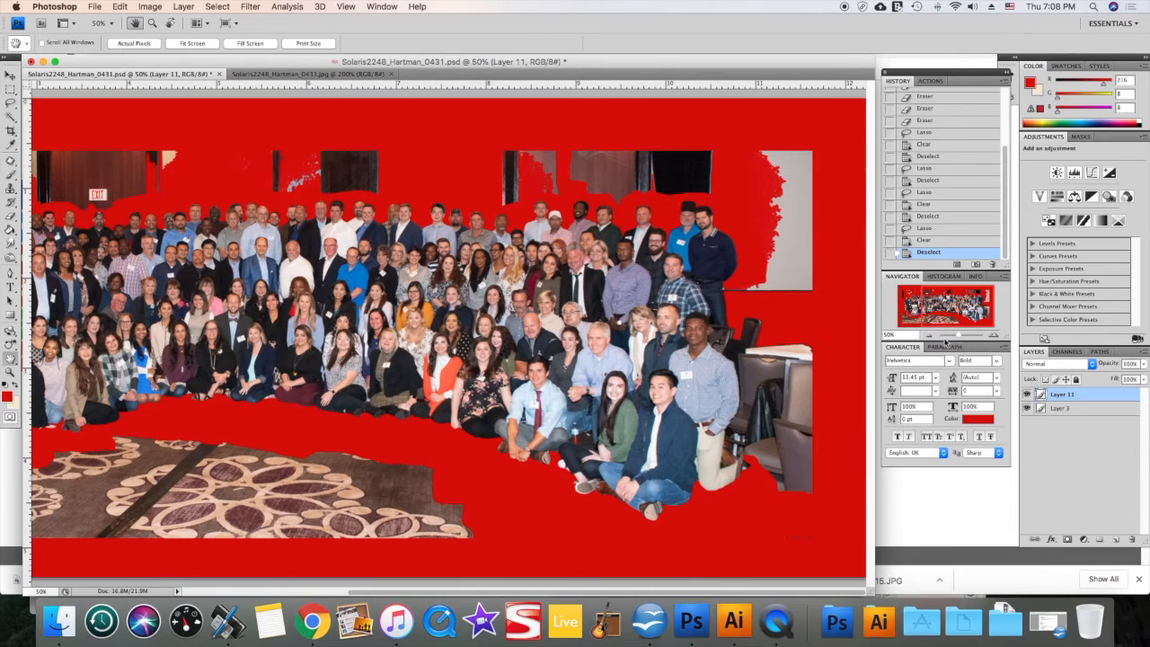
pyautogui.click(931, 337)
pyautogui.click(930, 337)
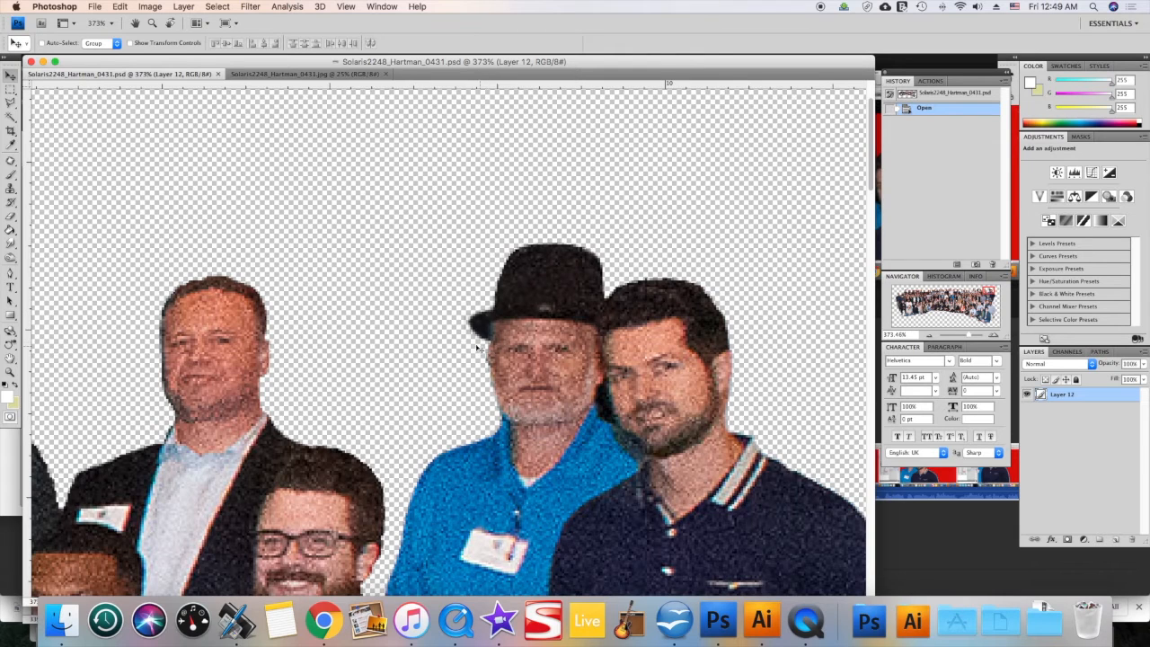
# Step: Compare the man in the hat in the original JPG with his cutout in the PSD
pyautogui.click(293, 76)
pyautogui.press('z')
pyautogui.moveTo(633, 293); pyautogui.dragTo(678, 339)
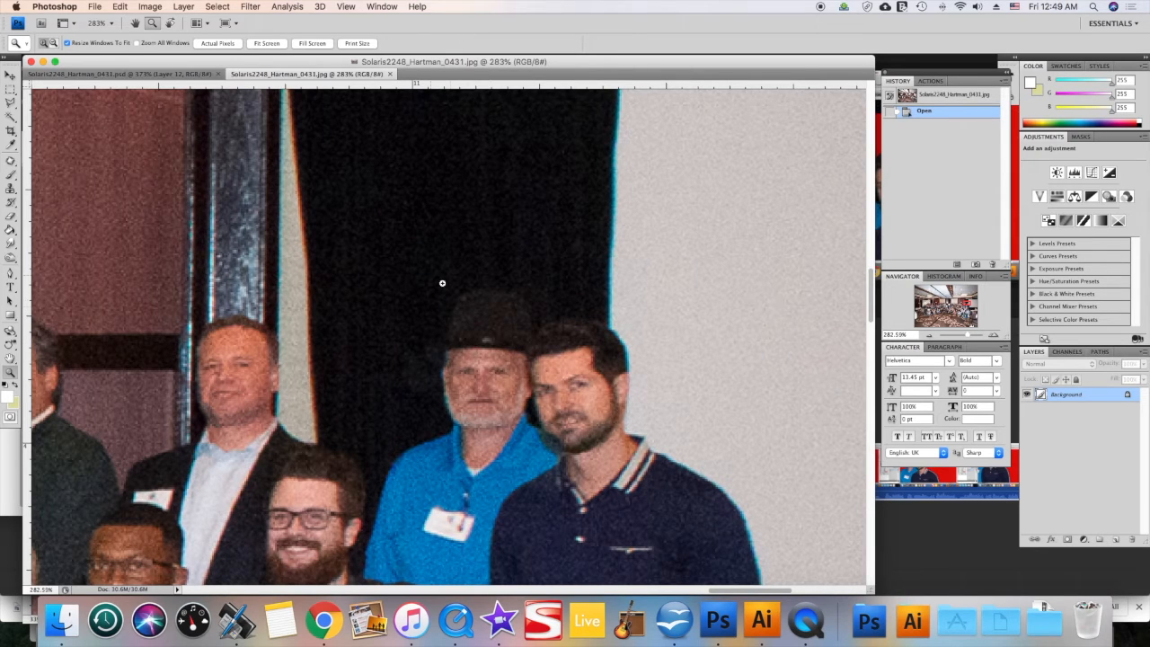
pyautogui.click(10, 76)
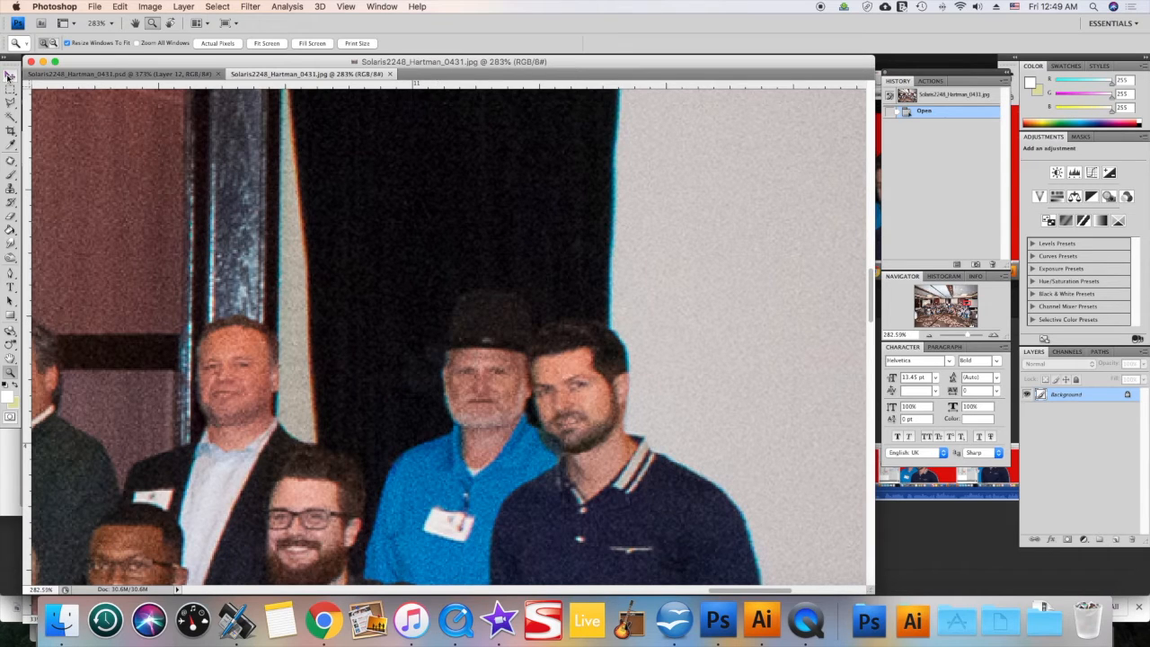
pyautogui.click(154, 74)
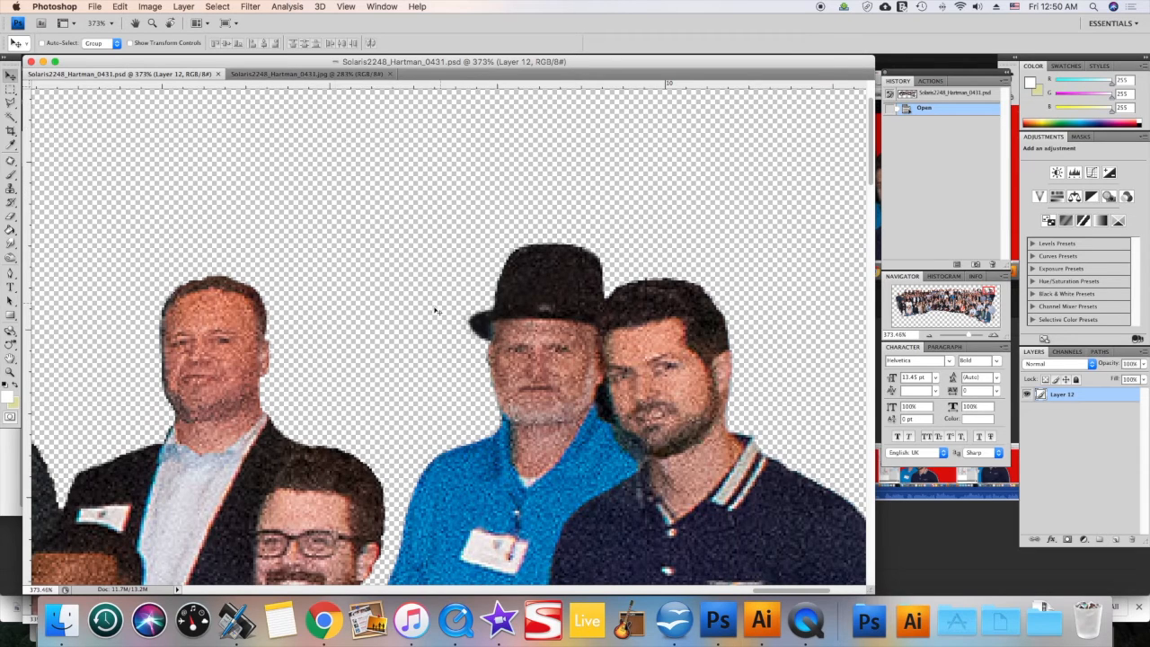
# Step: Examine the dark hat's outline against the black curtain in the original JPG at high magnification
pyautogui.click(297, 73)
pyautogui.press('z')
pyautogui.moveTo(368, 260); pyautogui.dragTo(604, 389)
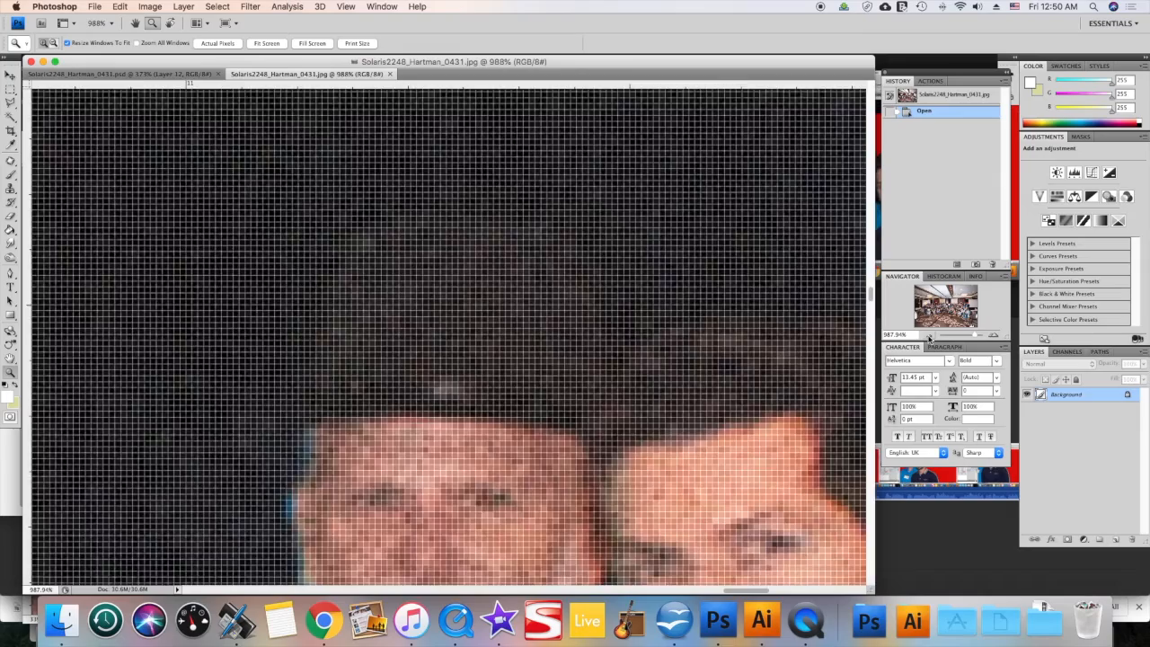
pyautogui.click(931, 337)
pyautogui.click(930, 337)
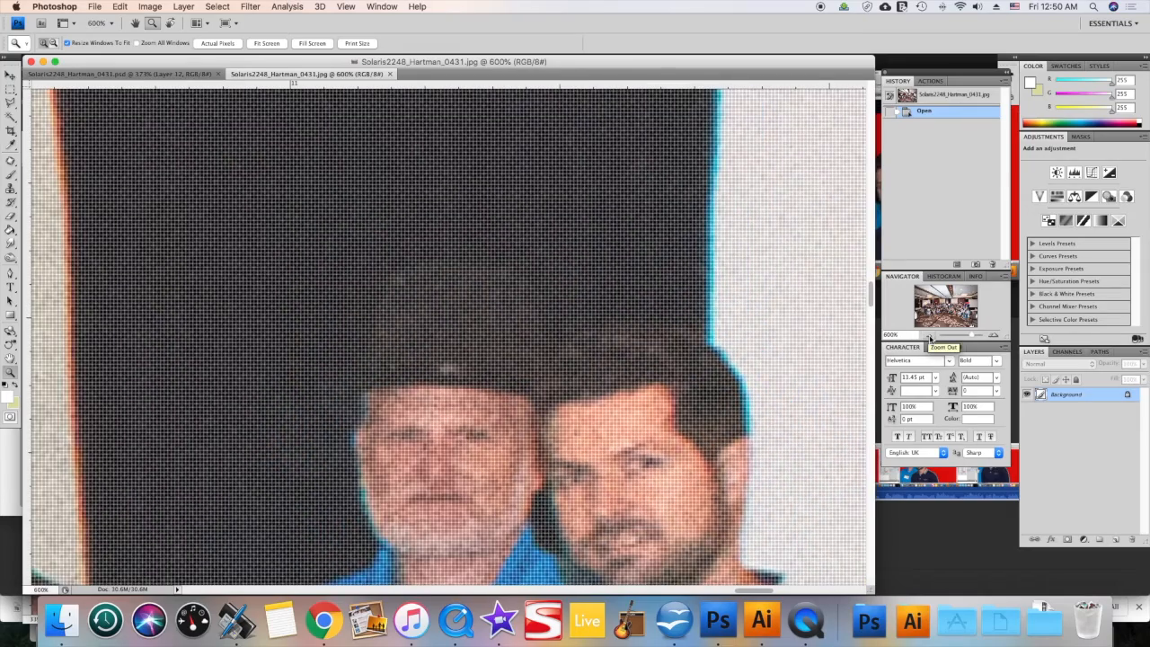
pyautogui.click(817, 360)
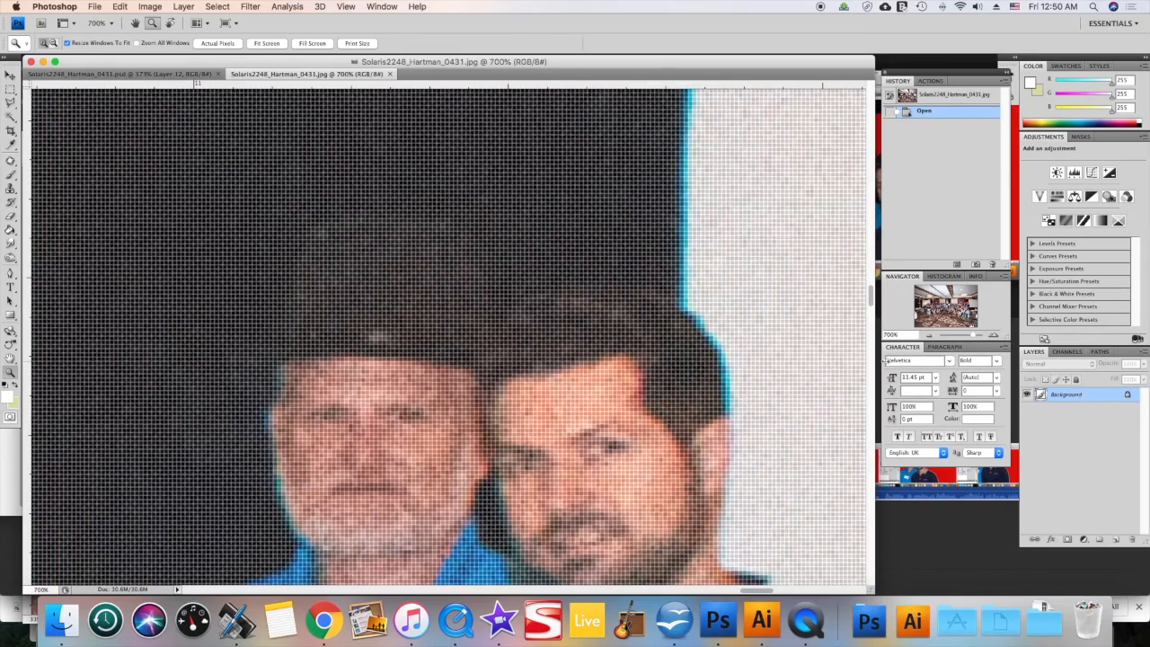
pyautogui.click(931, 337)
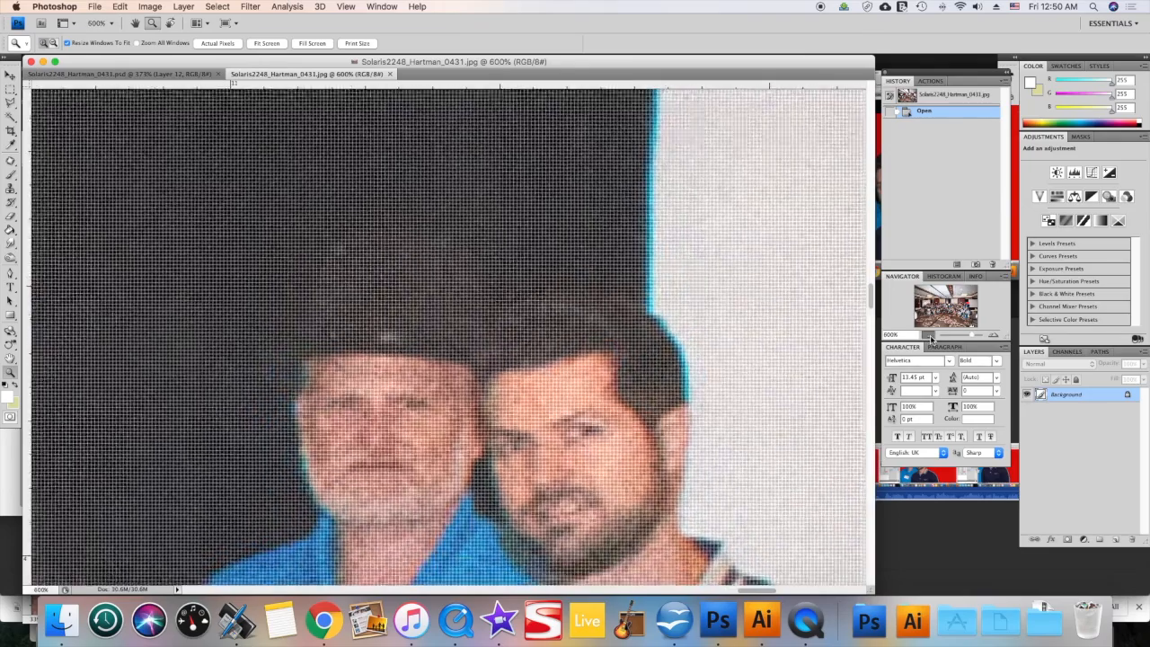
# Step: In the PSD cutout, lasso the hat brim protruding beside the bearded man's temple, clear it, and deselect
pyautogui.click(931, 337)
pyautogui.click(931, 337)
pyautogui.click(932, 337)
pyautogui.click(931, 337)
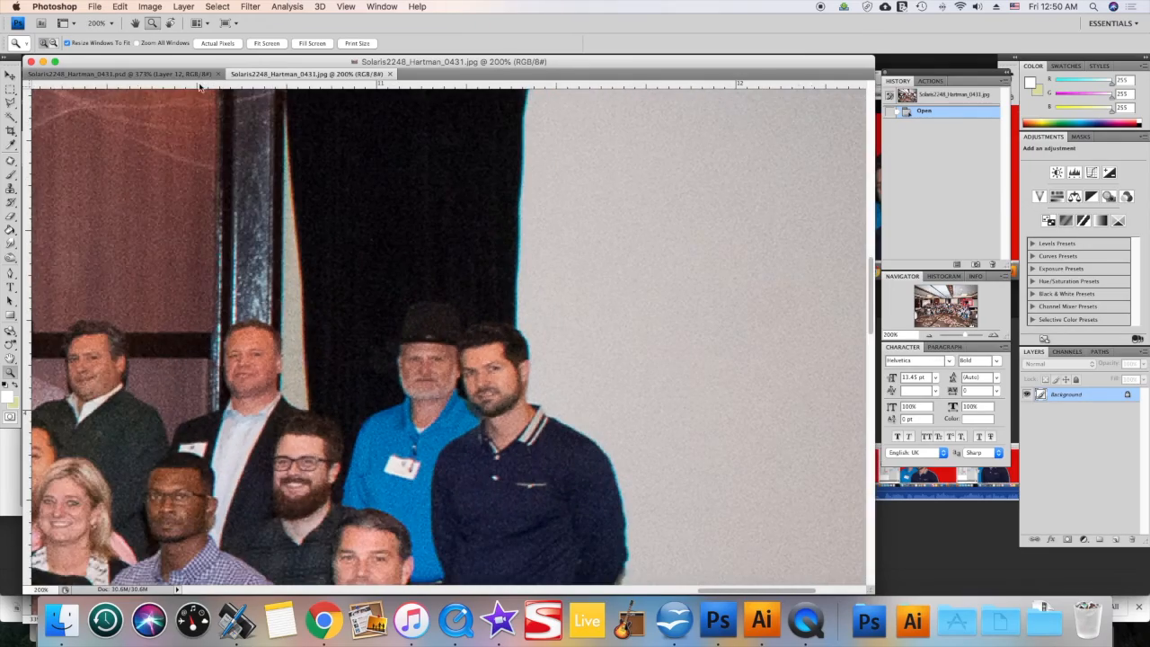
pyautogui.click(195, 74)
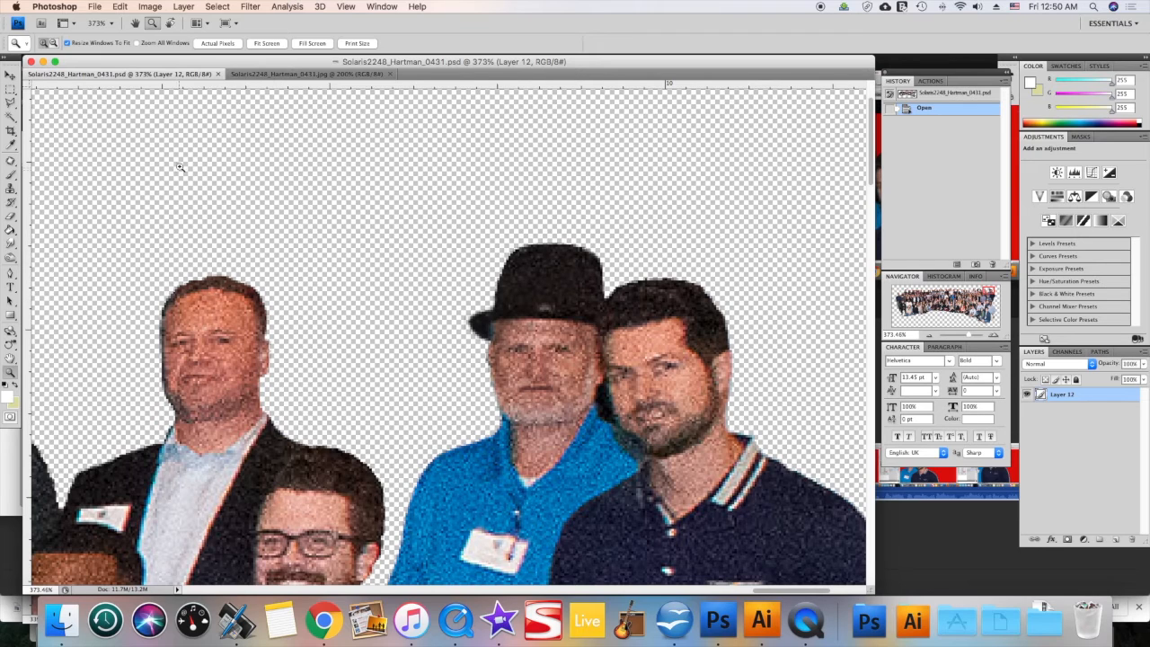
pyautogui.press('l')
pyautogui.moveTo(489, 273); pyautogui.dragTo(493, 297)
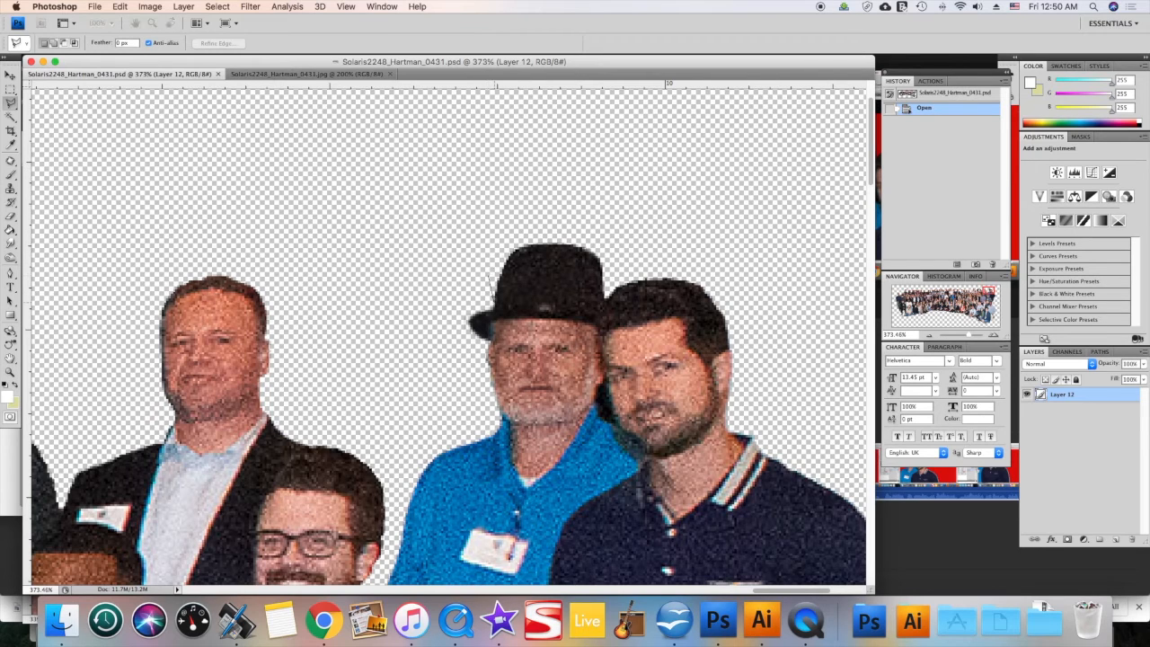
pyautogui.moveTo(489, 343)
pyautogui.mouseDown()
pyautogui.moveTo(450, 352)
pyautogui.moveTo(445, 288)
pyautogui.moveTo(490, 270)
pyautogui.mouseUp()
pyautogui.press('Delete')
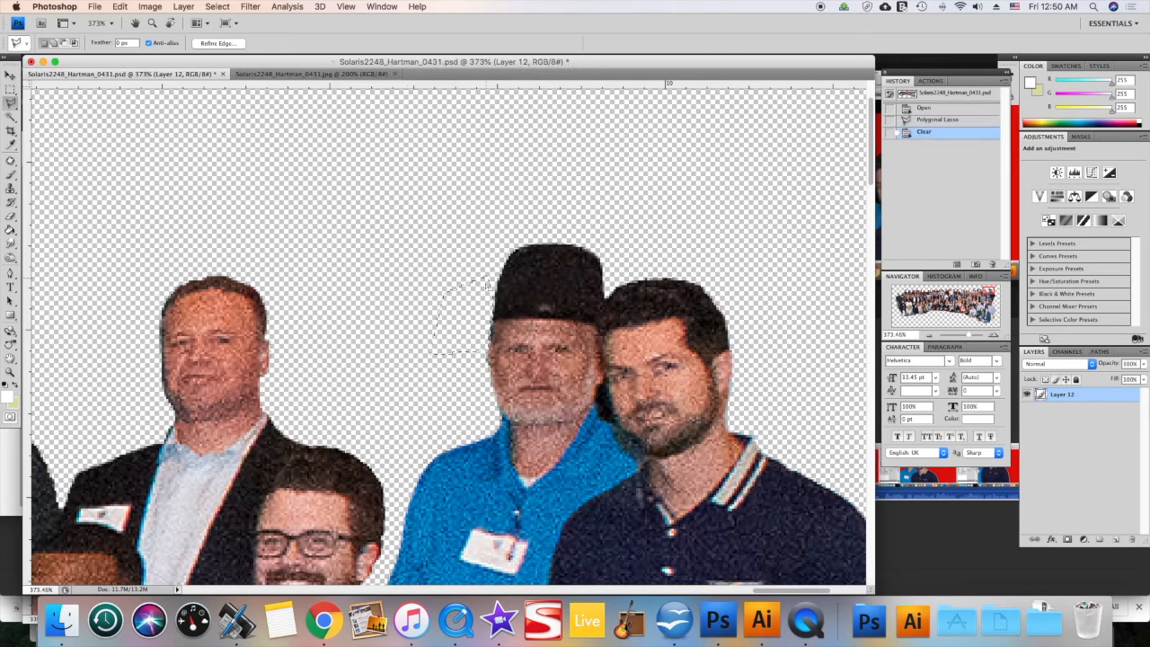
pyautogui.click(12, 78)
pyautogui.press('super+d')
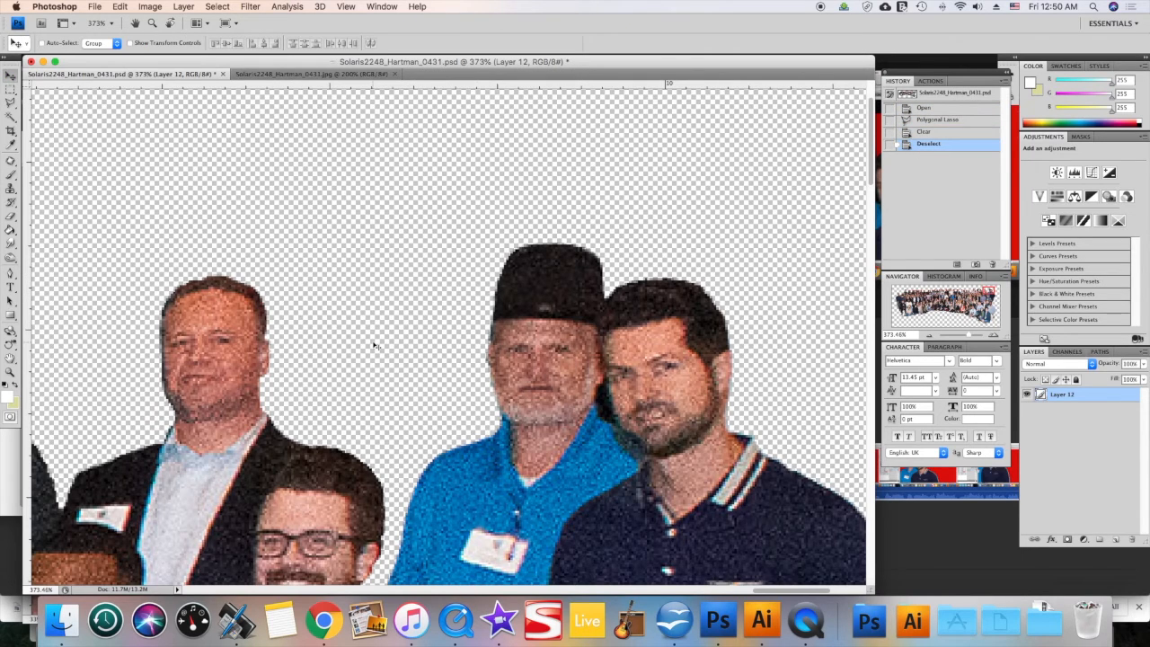
# Step: In the original JPG, outline the hat's side brim and adjoining crown with the Polygonal Lasso and copy that area
pyautogui.click(309, 74)
pyautogui.press('z')
pyautogui.moveTo(324, 267); pyautogui.dragTo(570, 399)
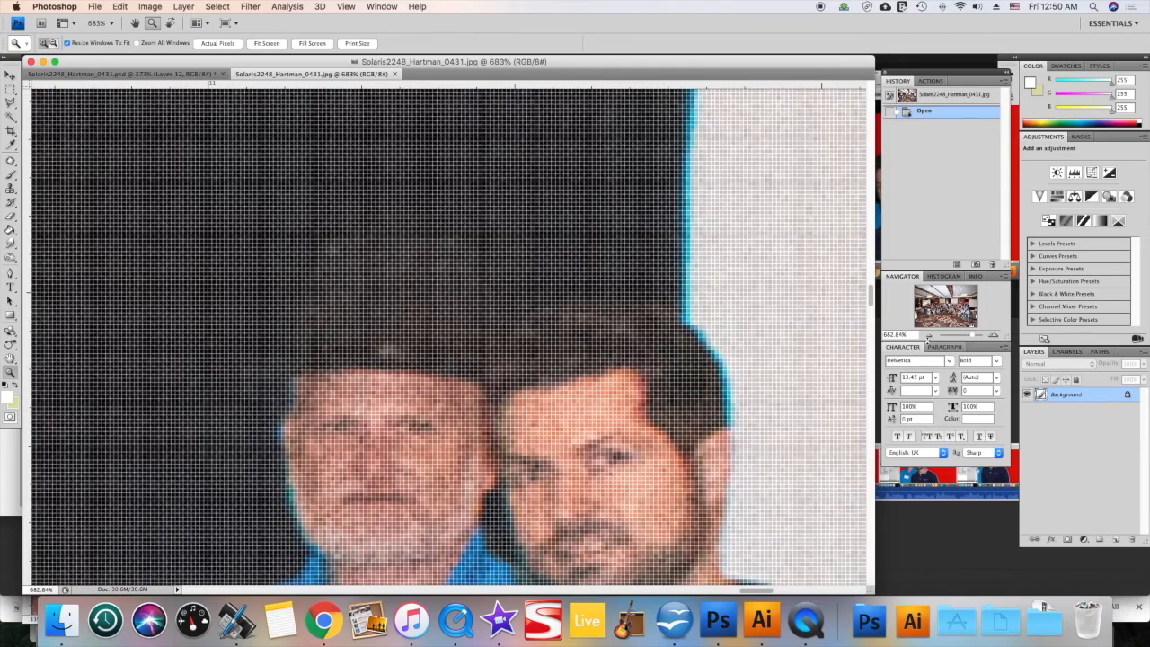
pyautogui.click(929, 337)
pyautogui.click(929, 336)
pyautogui.click(930, 337)
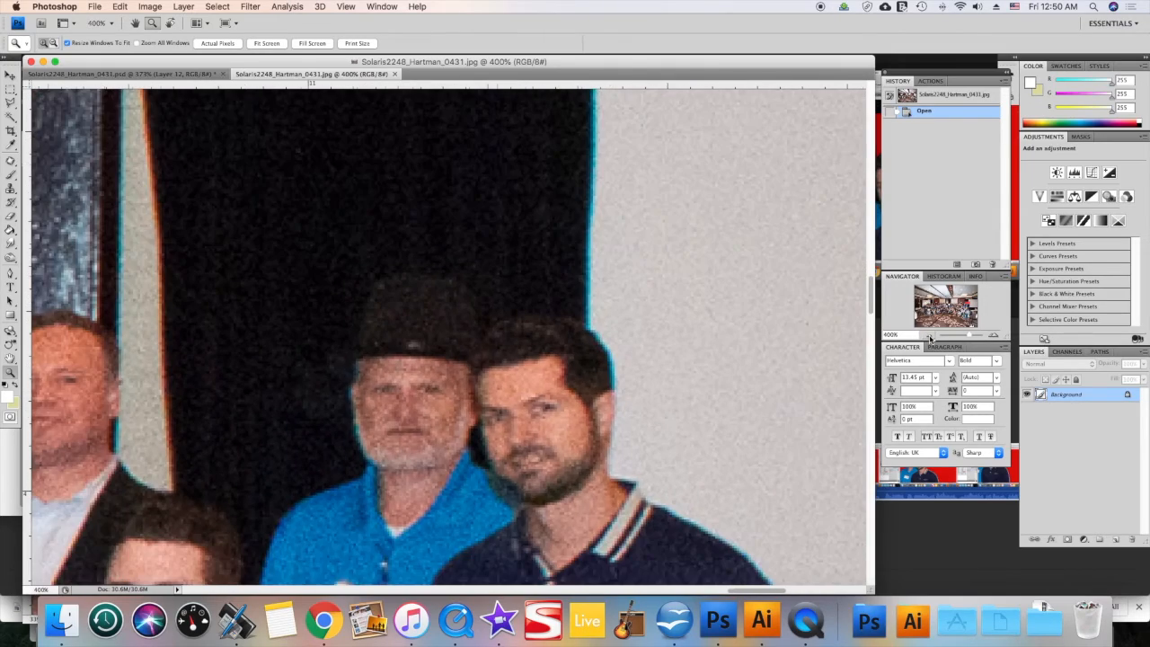
pyautogui.press('l')
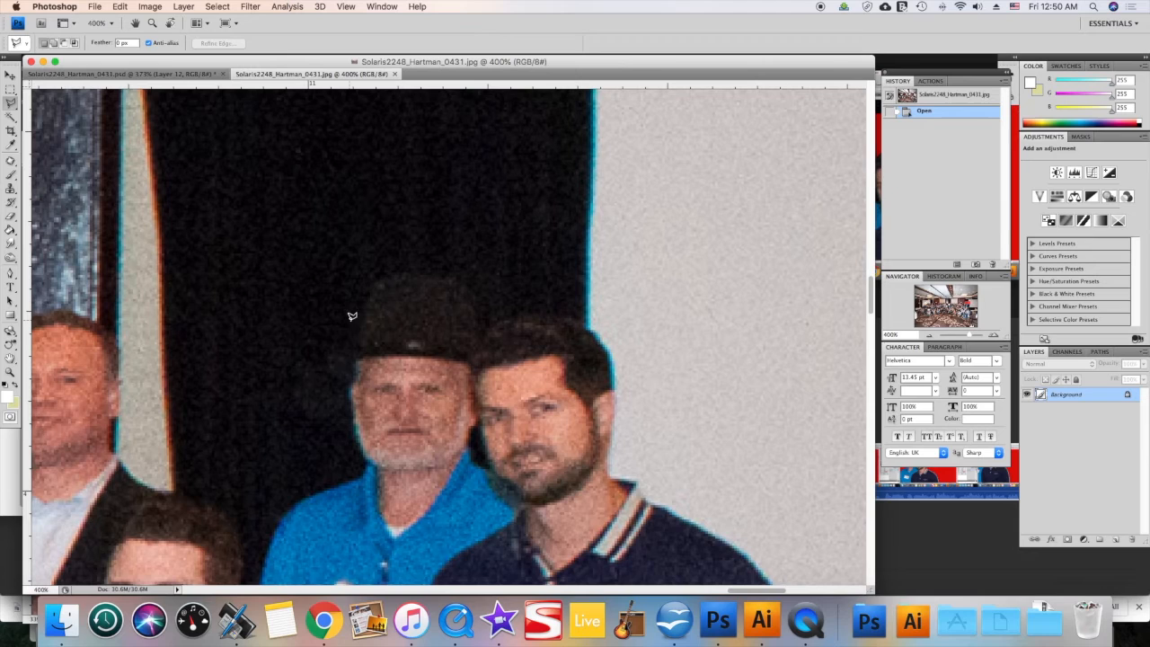
pyautogui.moveTo(356, 337)
pyautogui.mouseDown()
pyautogui.moveTo(327, 361)
pyautogui.moveTo(352, 380)
pyautogui.moveTo(414, 340)
pyautogui.moveTo(419, 324)
pyautogui.moveTo(360, 297)
pyautogui.moveTo(356, 340)
pyautogui.mouseUp()
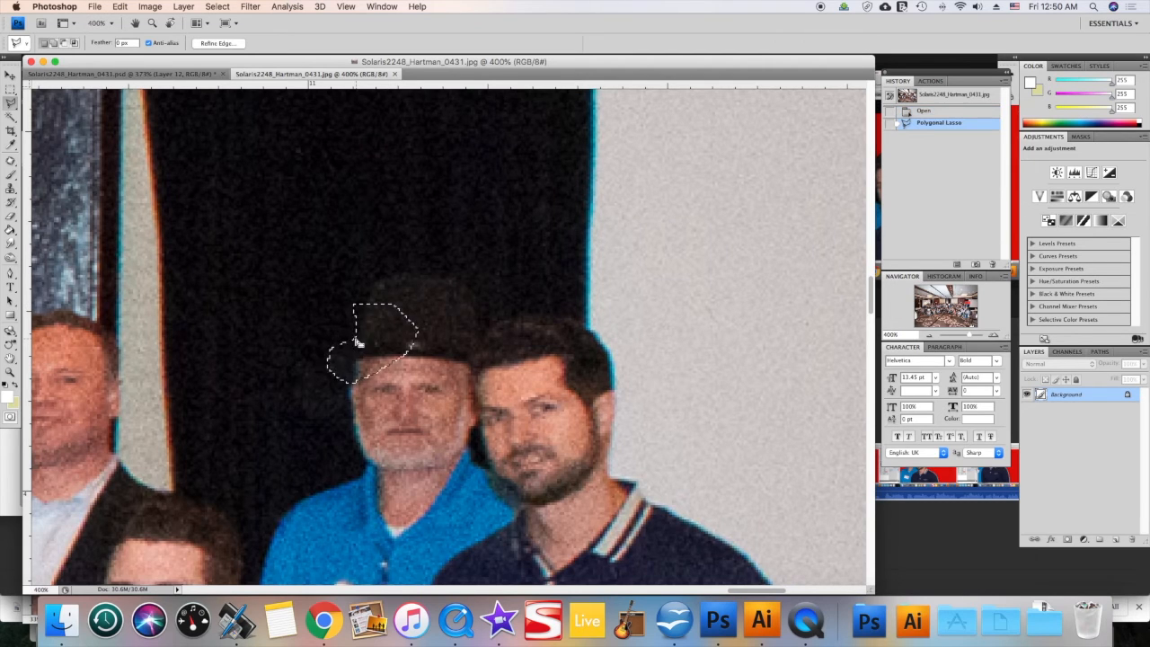
pyautogui.click(9, 77)
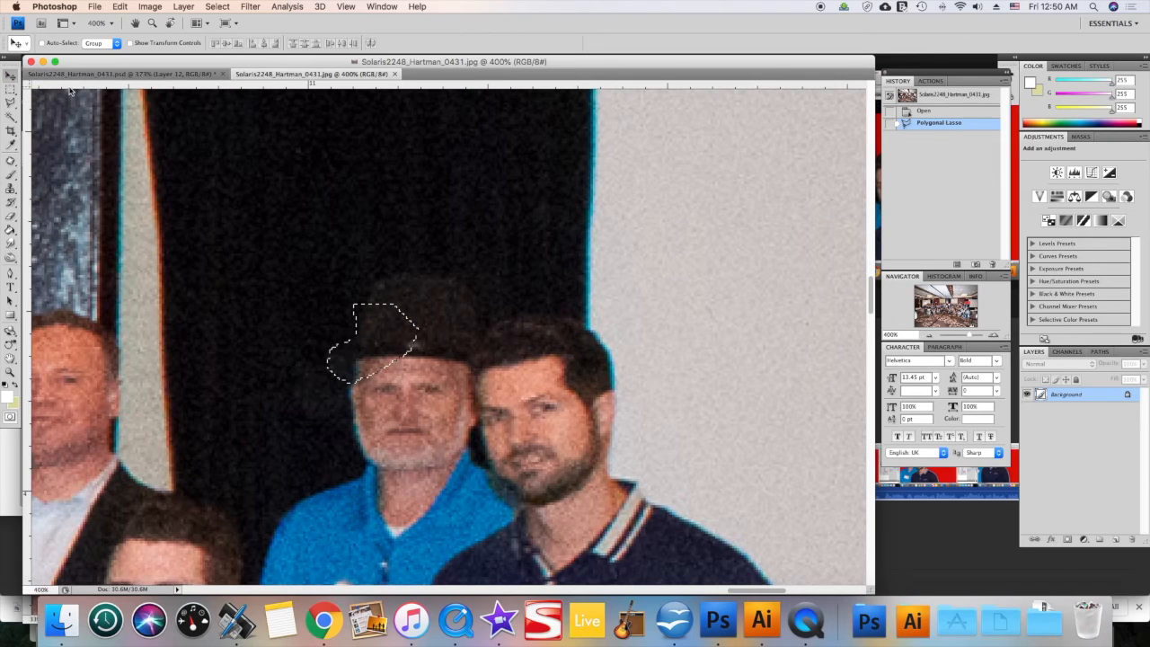
pyautogui.click(120, 7)
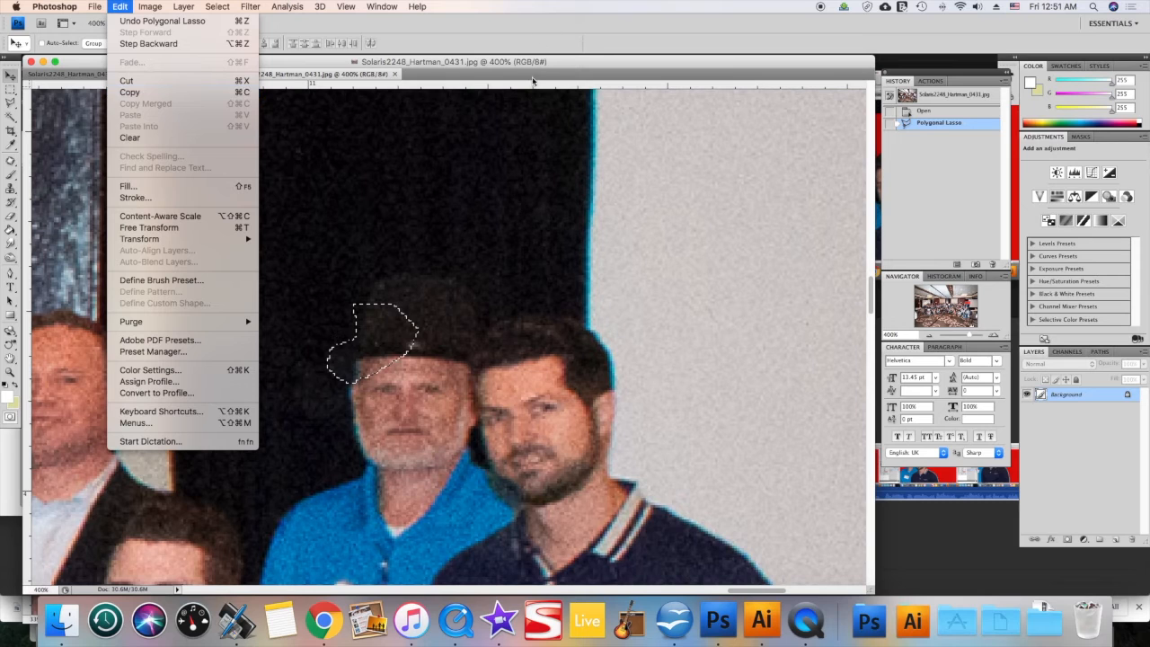
pyautogui.click(557, 70)
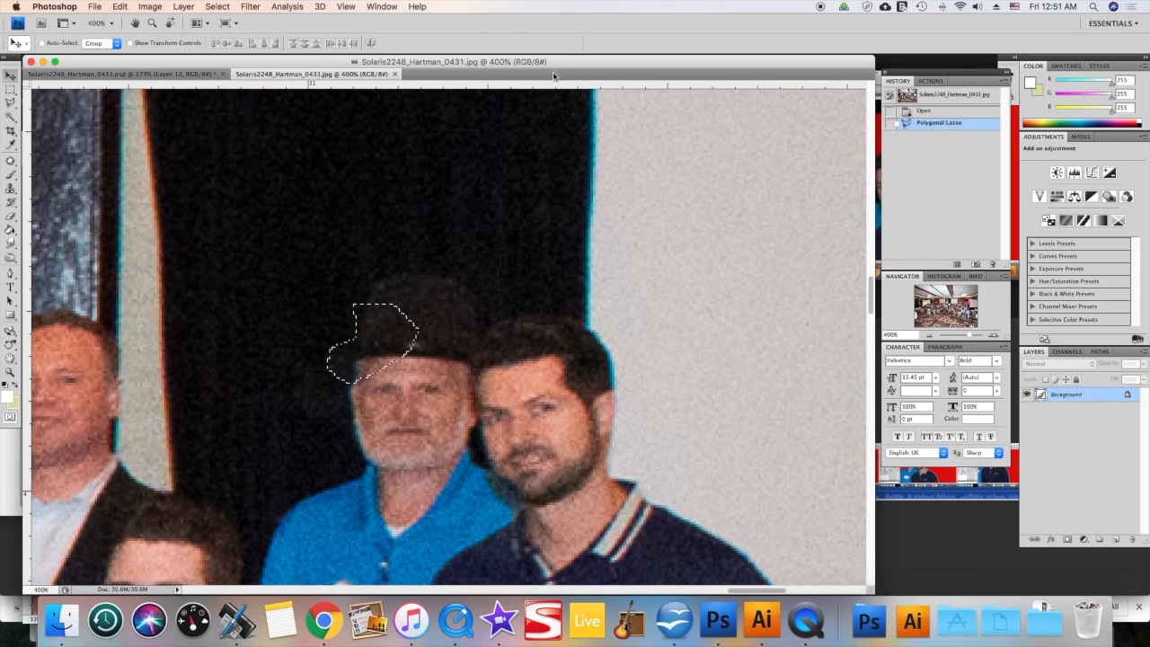
# Step: Paste the copied brim piece into the PSD and nudge it into alignment over the man's hat
pyautogui.click(182, 75)
pyautogui.press('super+v')
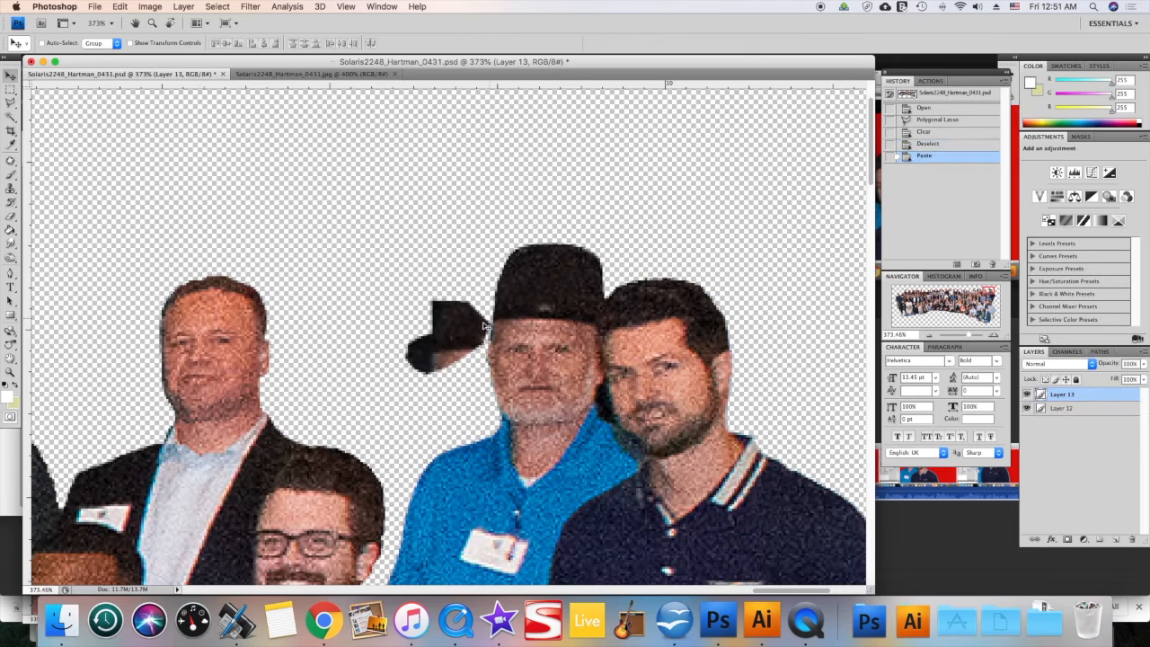
pyautogui.moveTo(454, 340); pyautogui.dragTo(515, 311)
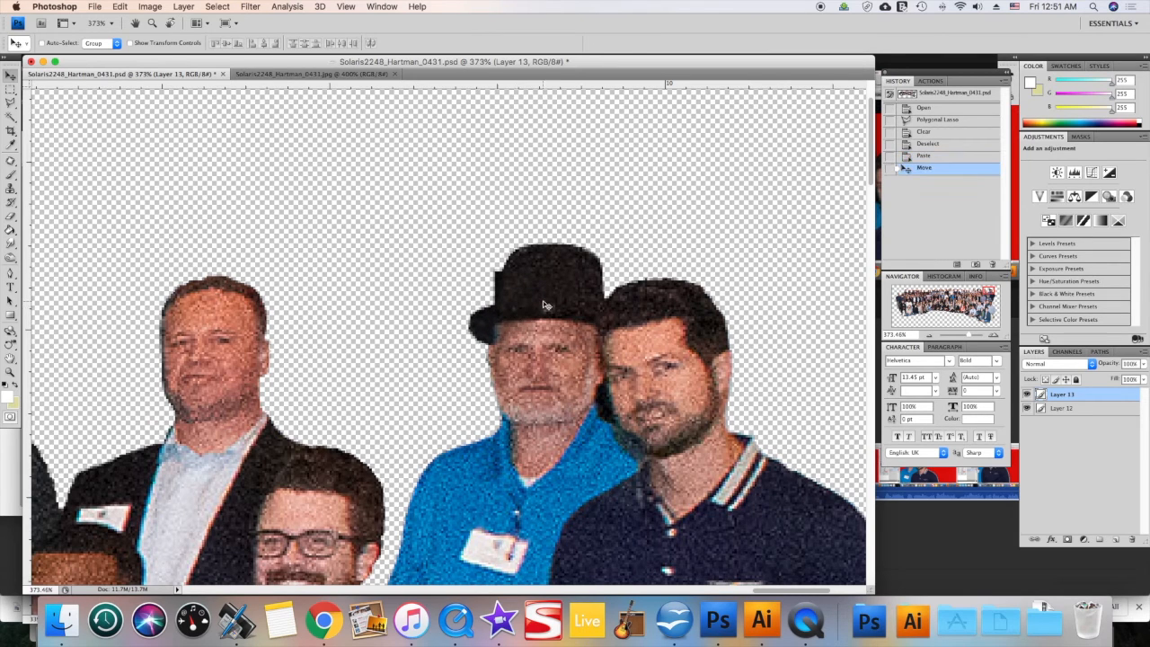
pyautogui.press('Left')
pyautogui.press('Up')
pyautogui.press('Up')
pyautogui.press('Up')
pyautogui.press('Down')
pyautogui.press('Down')
pyautogui.press('Down')
pyautogui.press('Down')
pyautogui.press('Up')
pyautogui.press('Left')
pyautogui.press('Left')
pyautogui.press('Left')
pyautogui.press('Right')
pyautogui.press('Right')
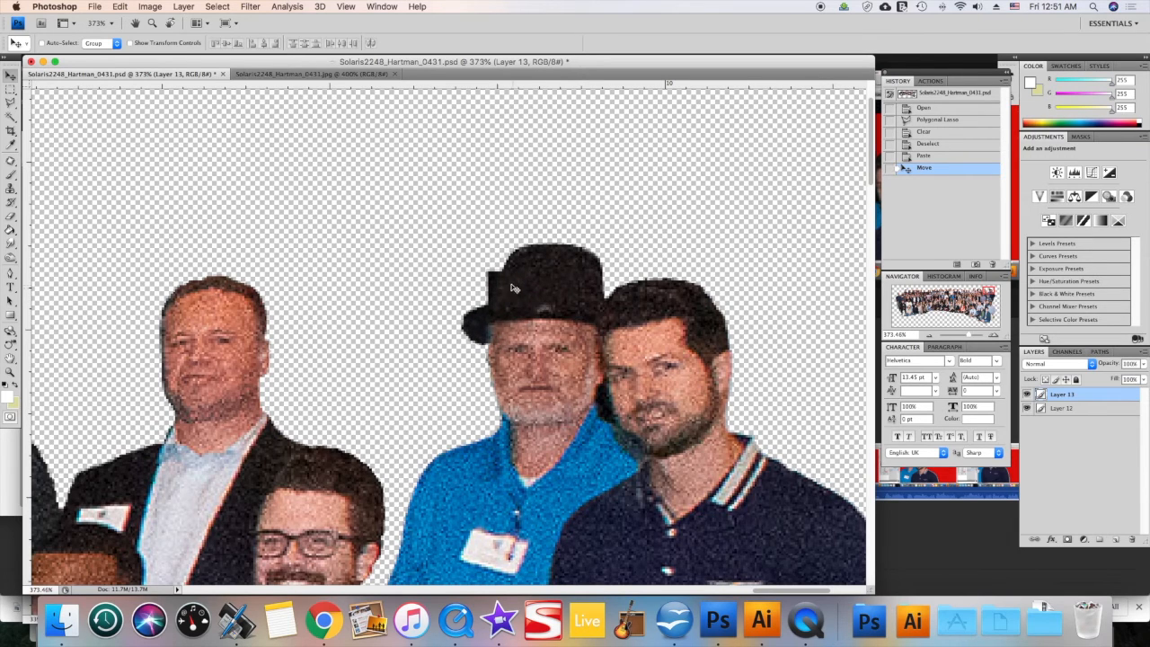
# Step: Erase the excess dark areas around the pasted piece to shape the hat's crown and brim
pyautogui.press('e')
pyautogui.moveTo(492, 272)
pyautogui.mouseDown()
pyautogui.moveTo(460, 322)
pyautogui.moveTo(483, 351)
pyautogui.moveTo(440, 316)
pyautogui.moveTo(399, 312)
pyautogui.moveTo(425, 327)
pyautogui.moveTo(469, 317)
pyautogui.mouseUp()
pyautogui.click(474, 306)
pyautogui.click(473, 342)
pyautogui.moveTo(472, 329); pyautogui.dragTo(466, 316)
# Step: Clear the selection around the hat brim in the original JPG
pyautogui.click(312, 74)
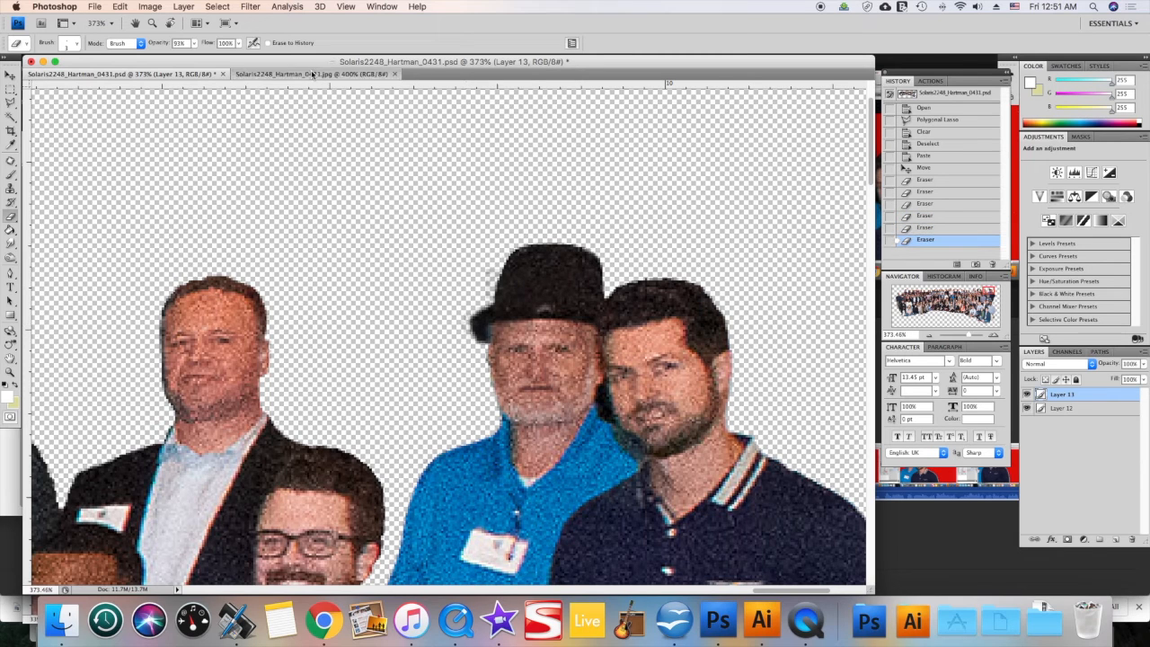
pyautogui.hotkey('ctrl', 'd')
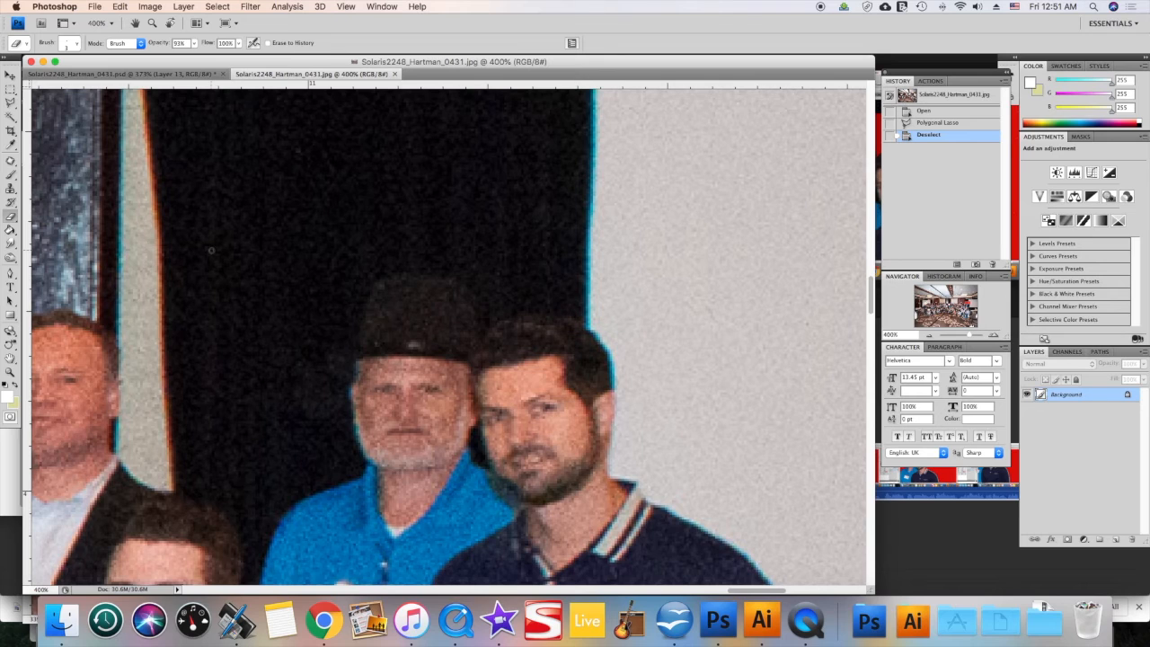
pyautogui.hotkey('ctrl', 'z')
pyautogui.hotkey('ctrl', 'd')
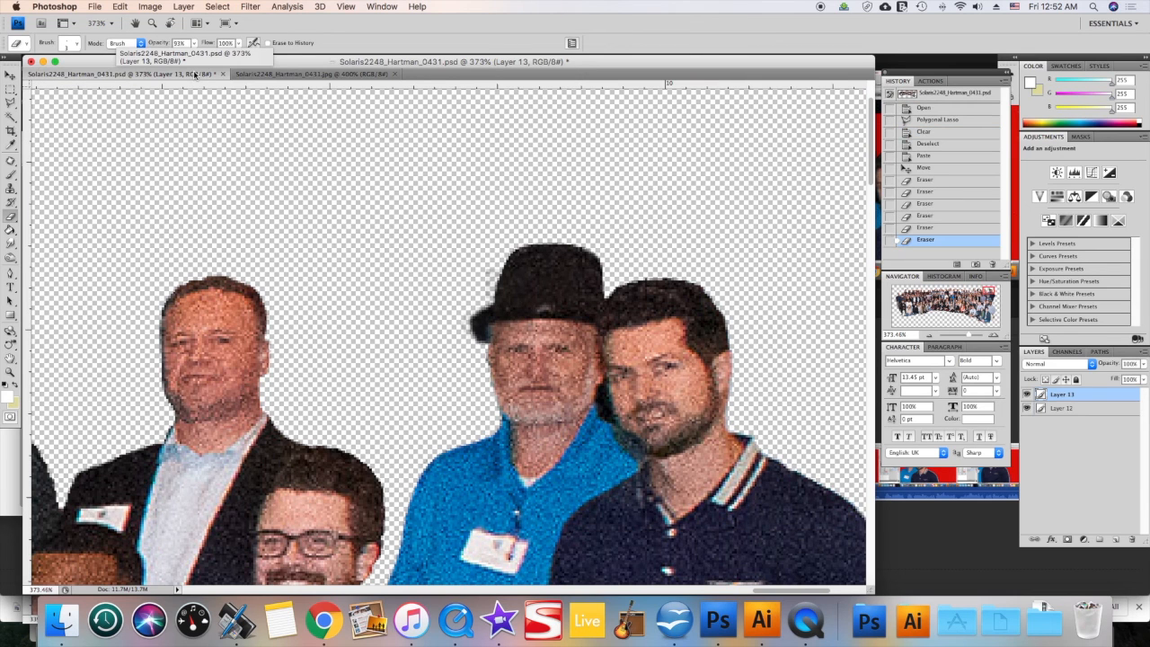
# Step: Rebuild the outer edge of the pasted brim in the PSD with Clone Stamp dabs
pyautogui.click(198, 74)
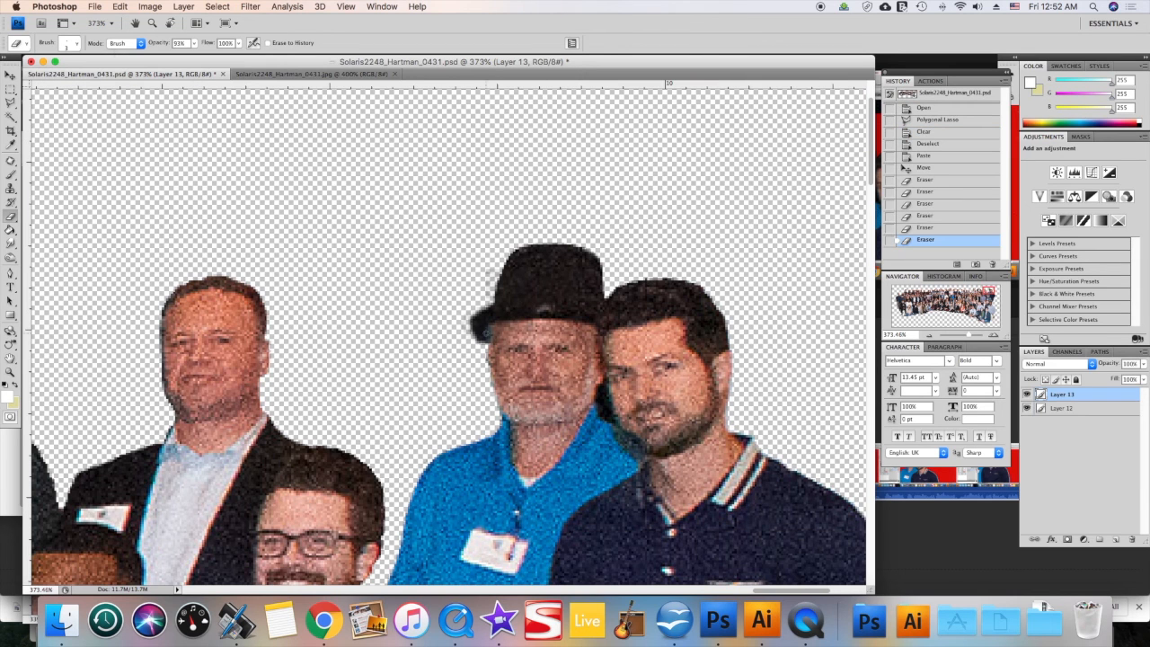
pyautogui.press('s')
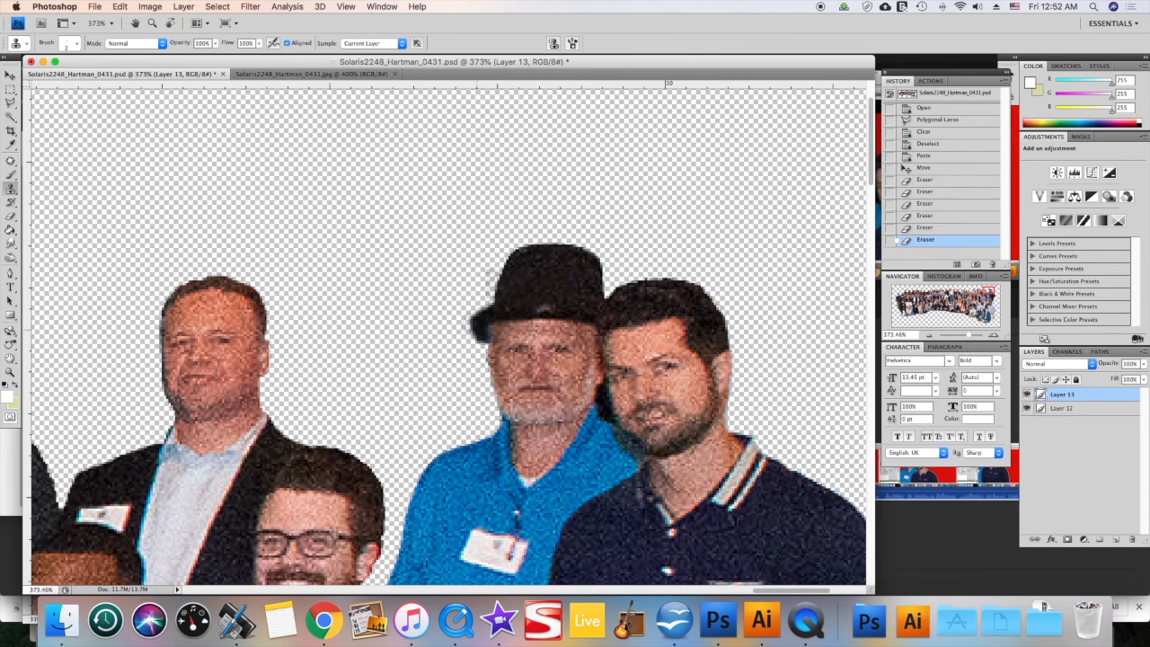
pyautogui.click(481, 333)
pyautogui.click(476, 328)
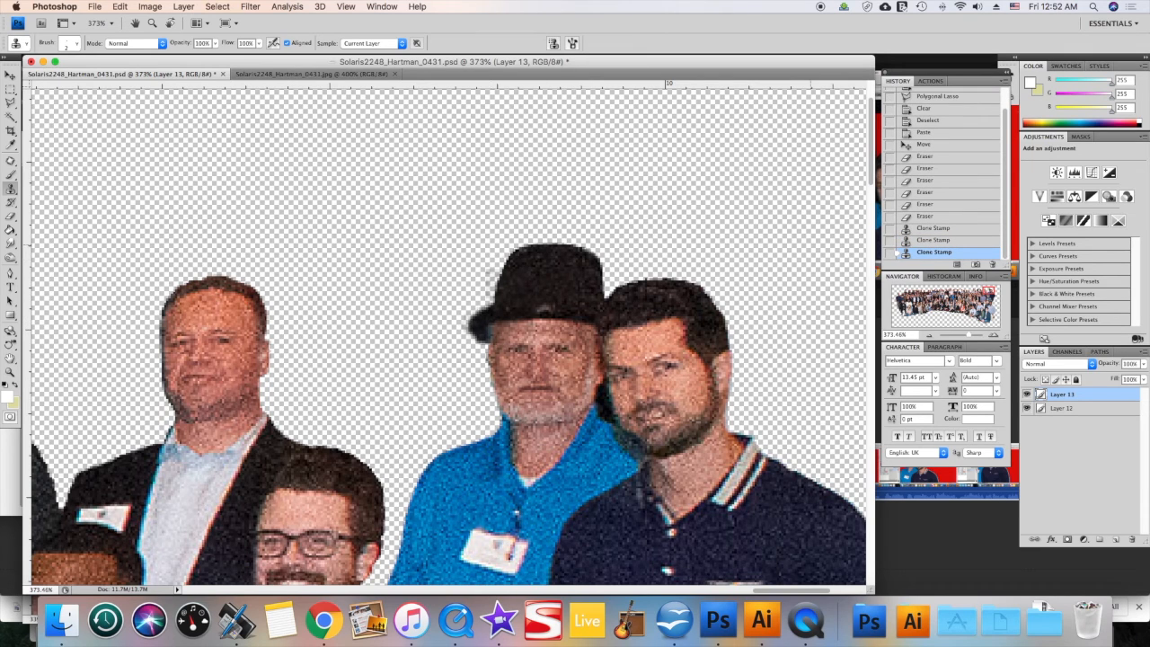
# Step: Roll the PSD's history back through the hat edits and delete the Polygonal Lasso state, restoring the opened version
pyautogui.scroll(1, 951, 223)
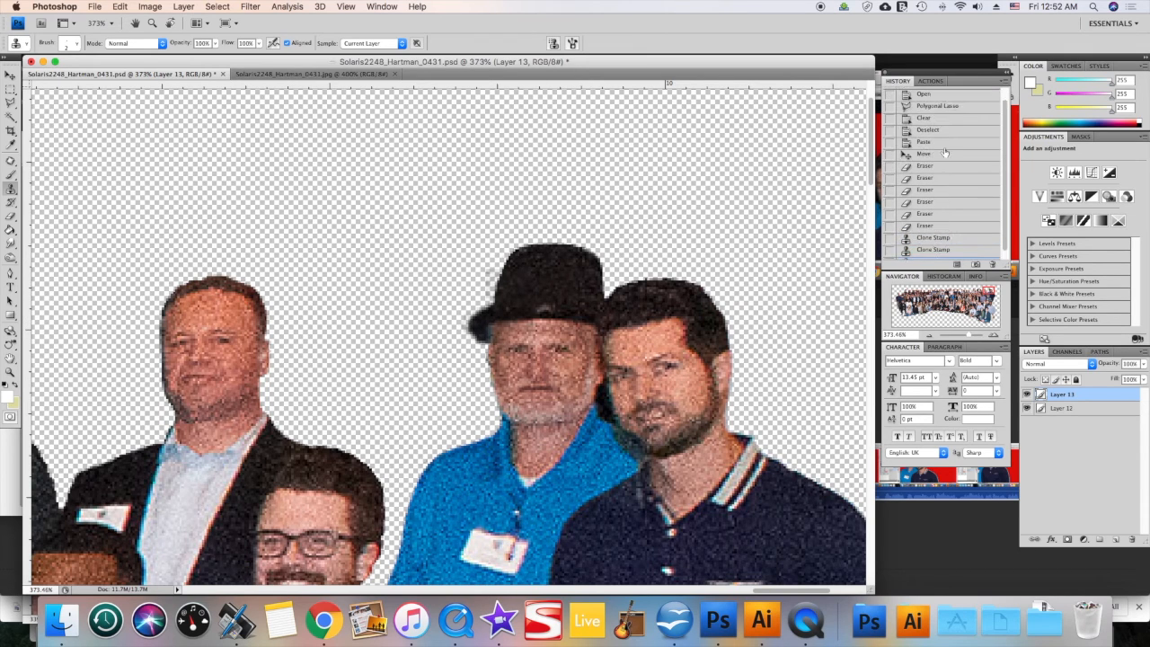
pyautogui.click(943, 191)
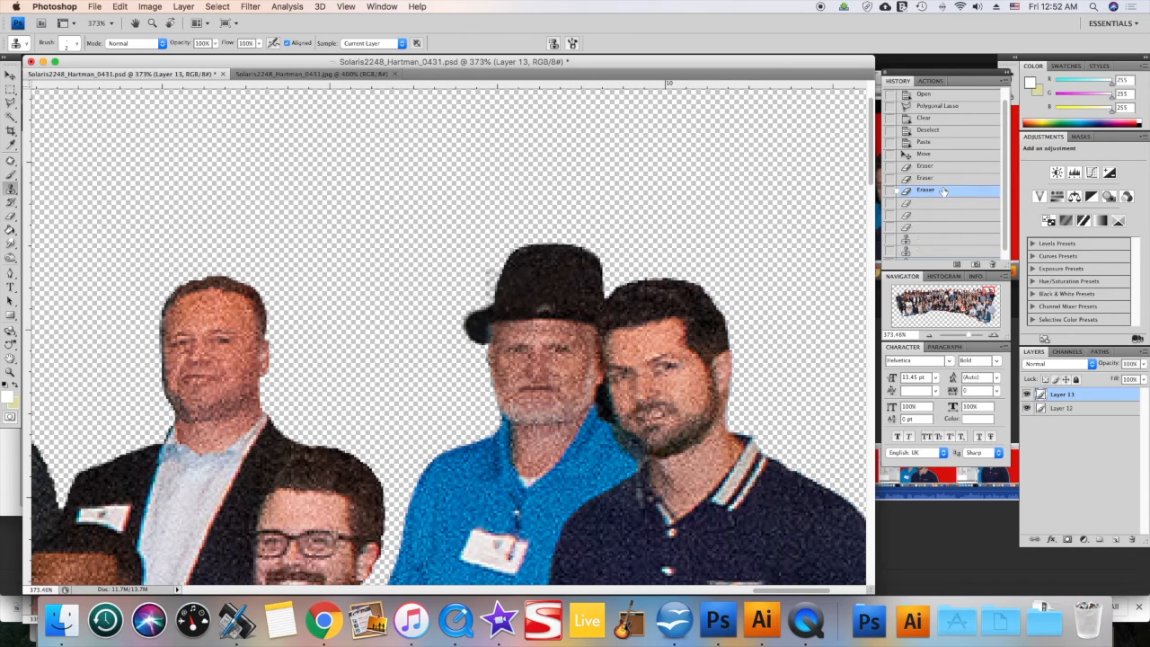
pyautogui.scroll(1, 943, 190)
pyautogui.click(932, 157)
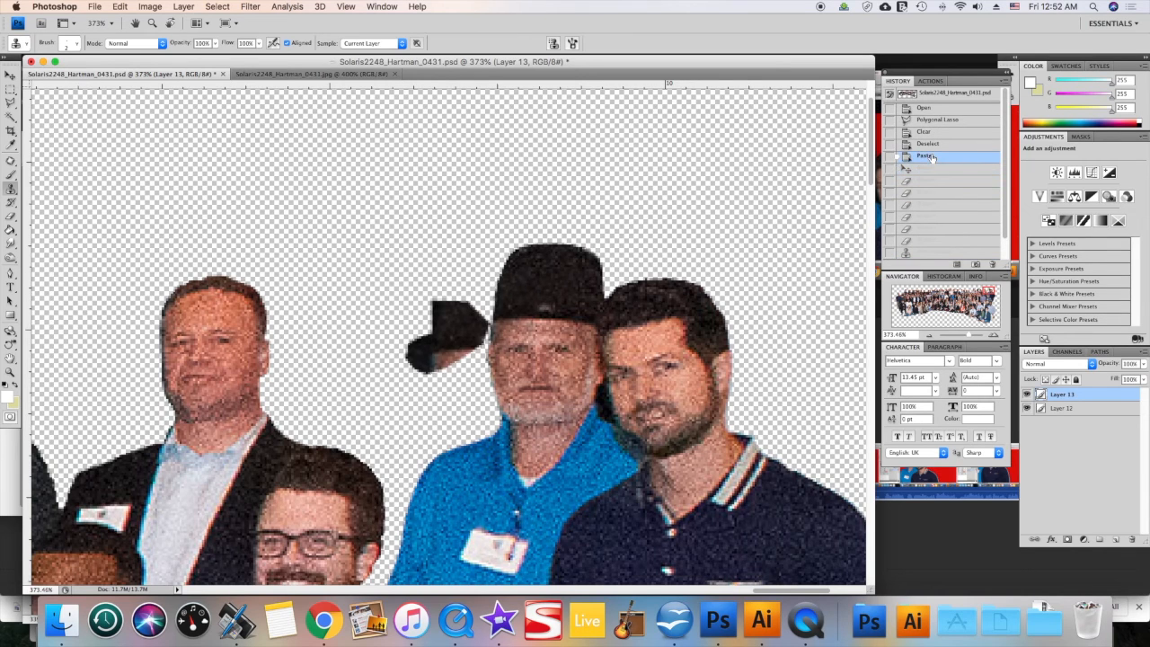
pyautogui.click(931, 145)
pyautogui.click(929, 132)
pyautogui.click(933, 120)
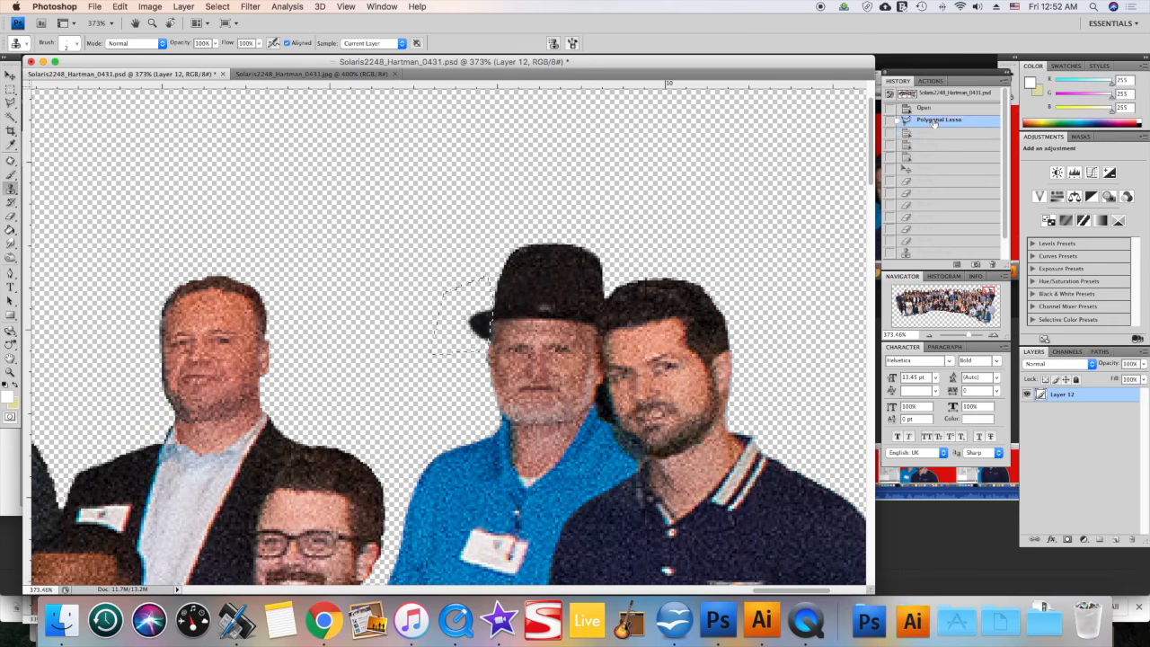
pyautogui.rightClick(934, 122)
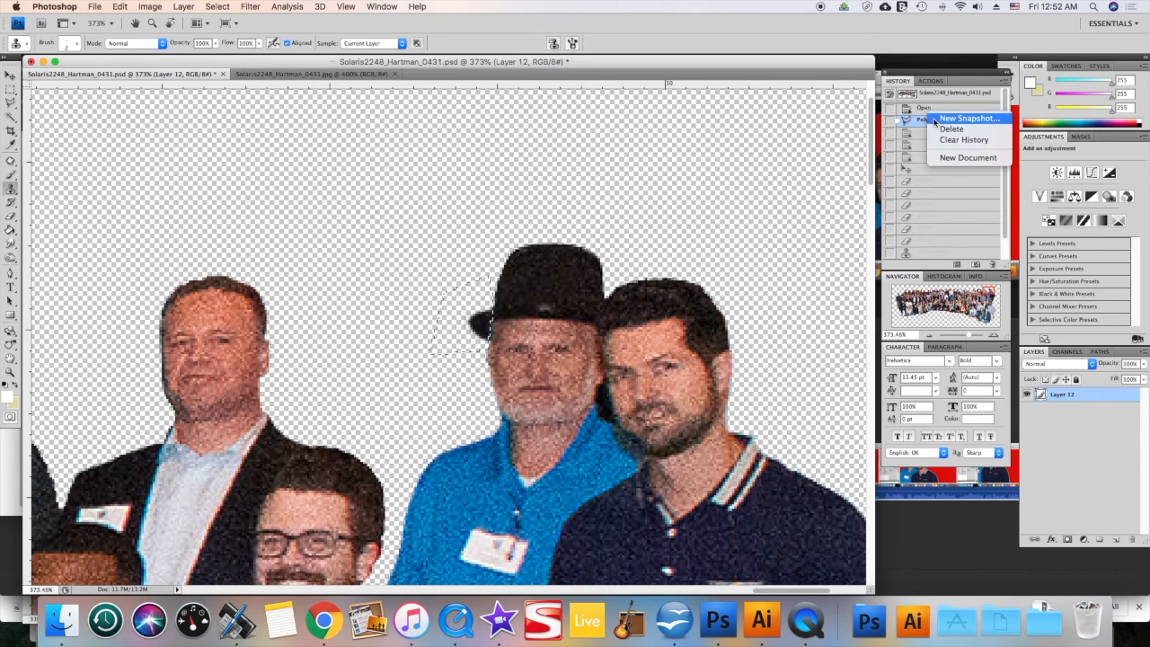
pyautogui.click(944, 128)
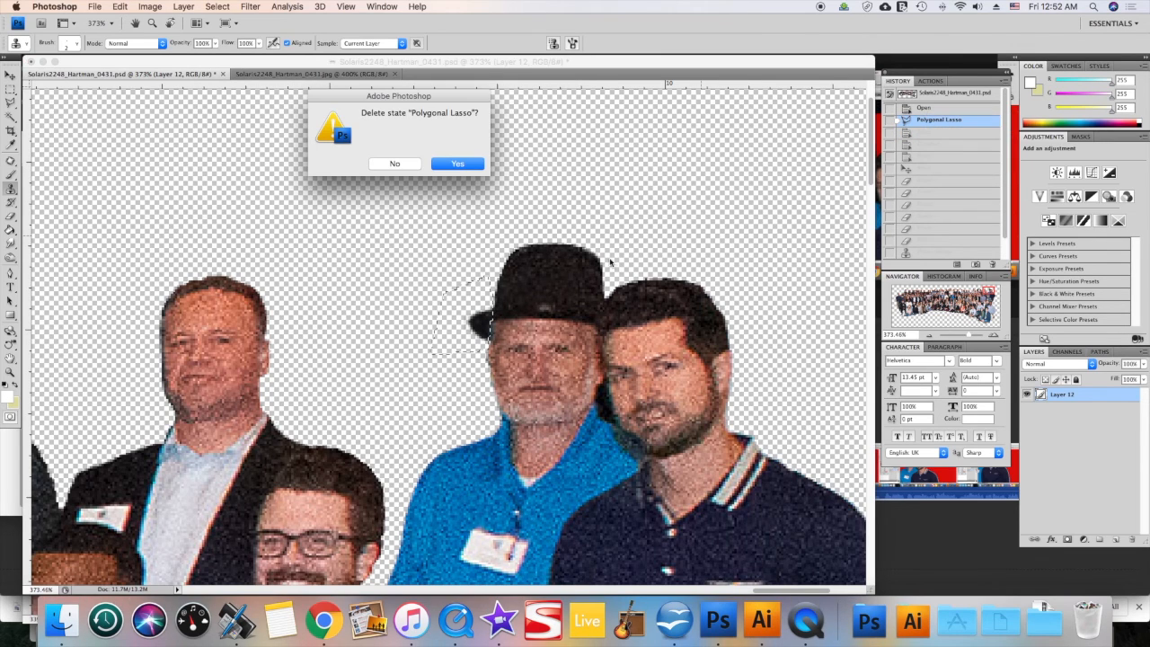
pyautogui.click(459, 165)
# Step: Examine the hatted man within the surrounding group cutout at 100% magnification
pyautogui.click(931, 336)
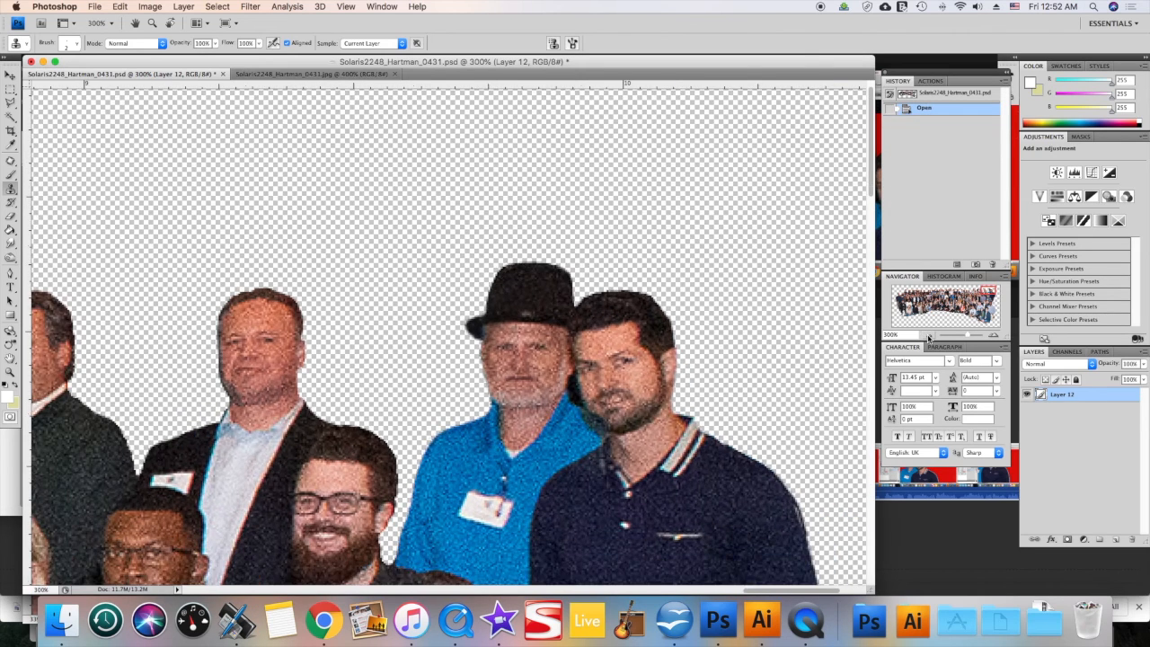
pyautogui.click(931, 336)
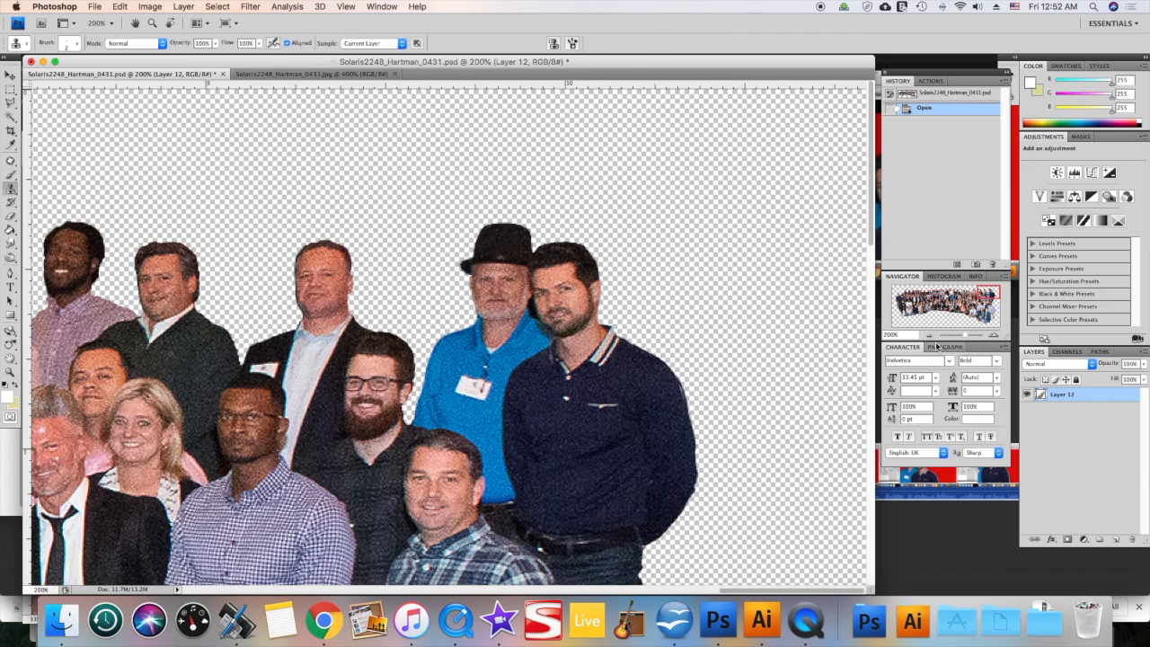
pyautogui.click(932, 337)
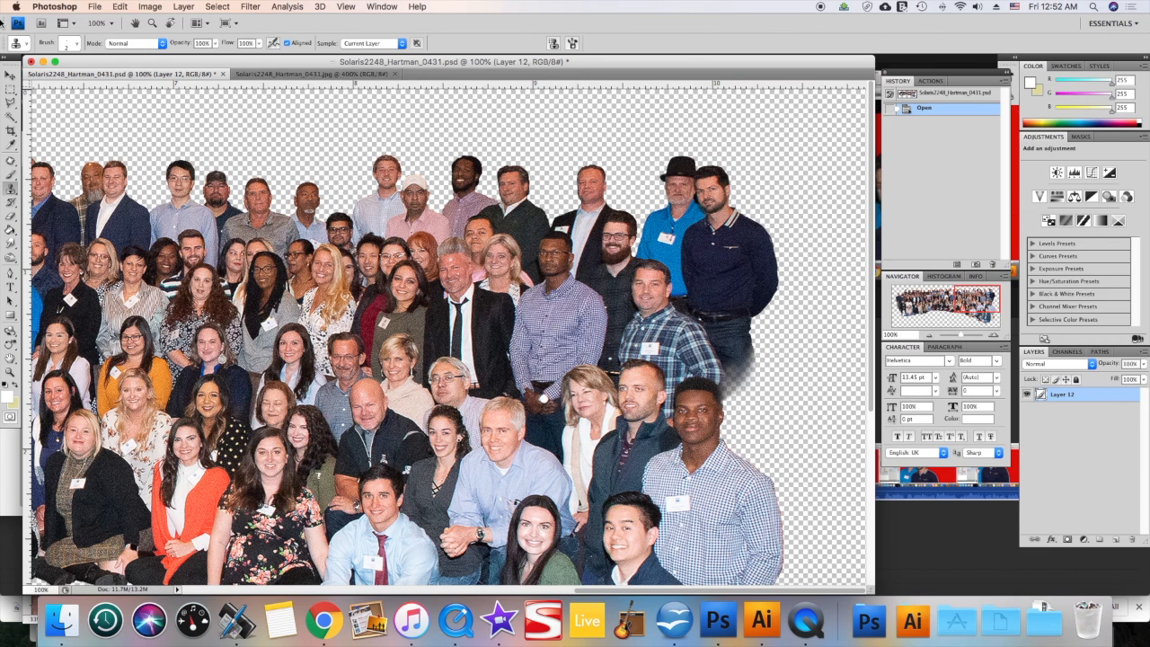
pyautogui.click(9, 78)
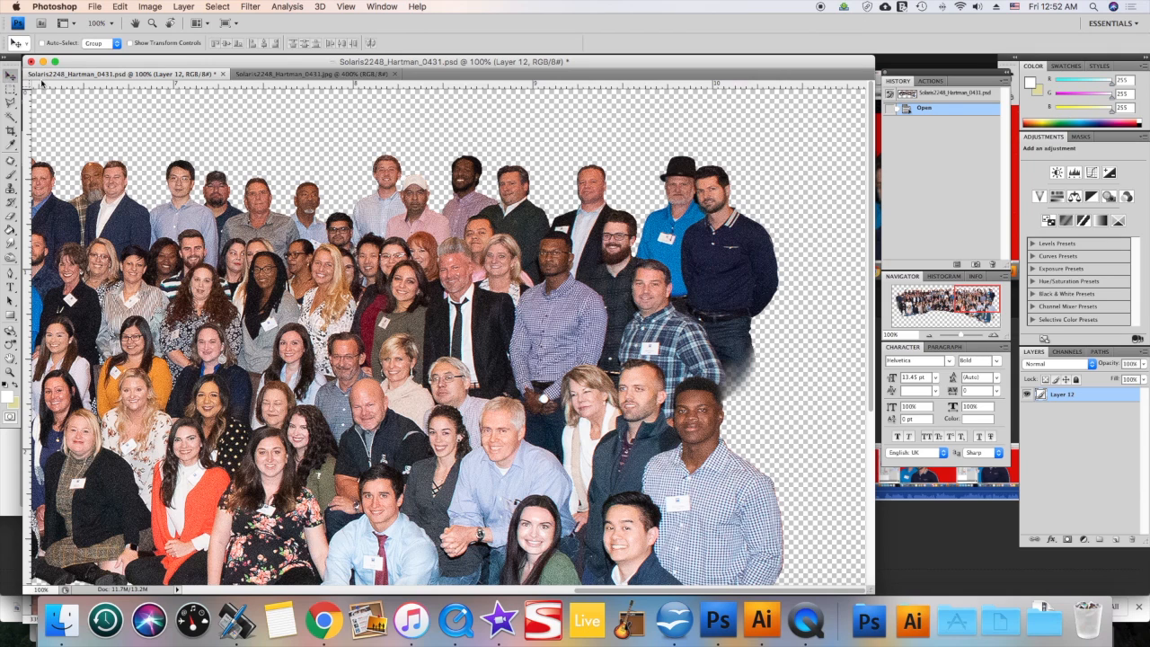